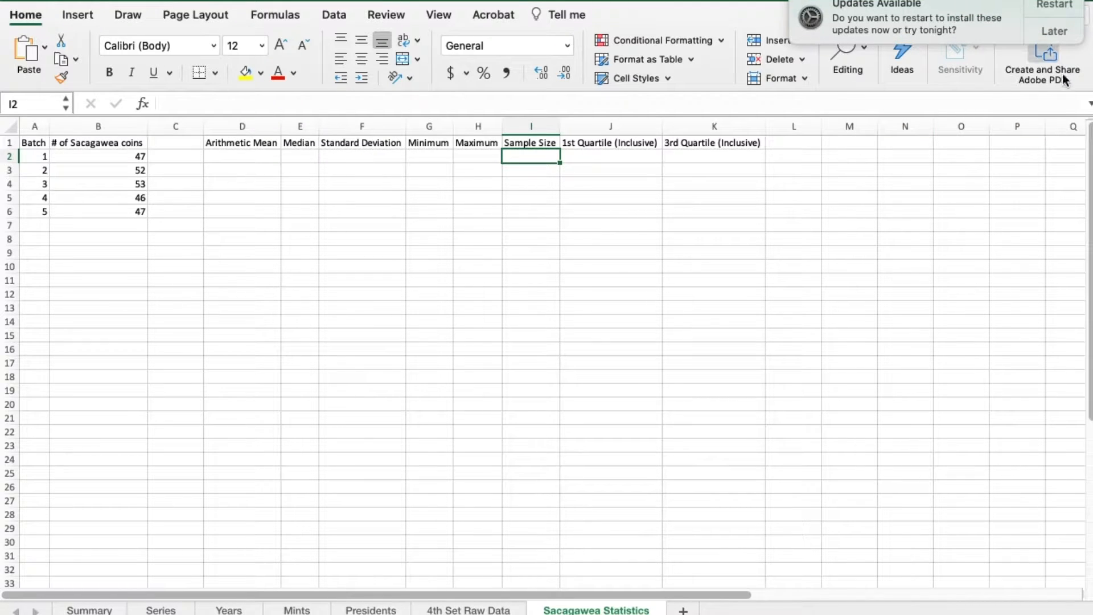
- Postpone the available system updates by choosing to be reminded tomorrow
left_click(1057, 28)
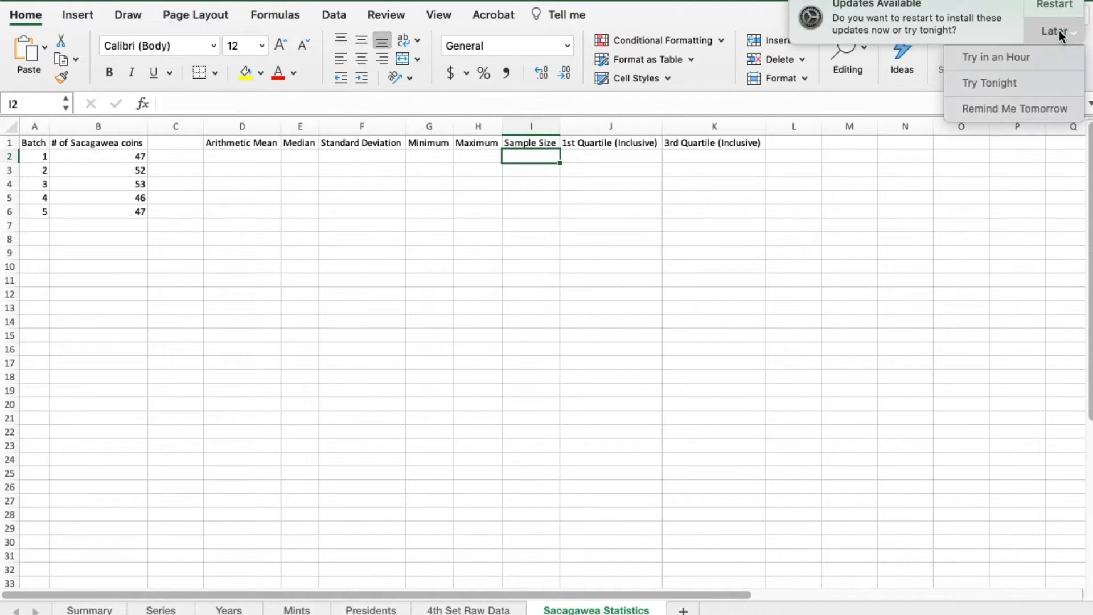
left_click(1029, 112)
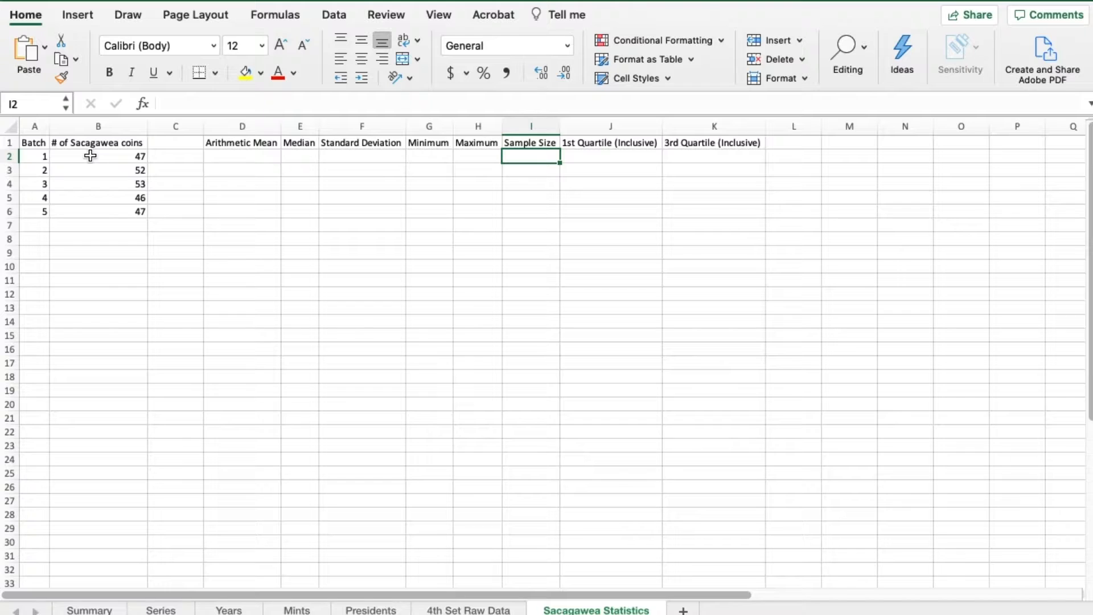
- Examine the batch numbers in A2:A6 and the corresponding Sacagawea coin counts in B2:B6
left_click(34, 141)
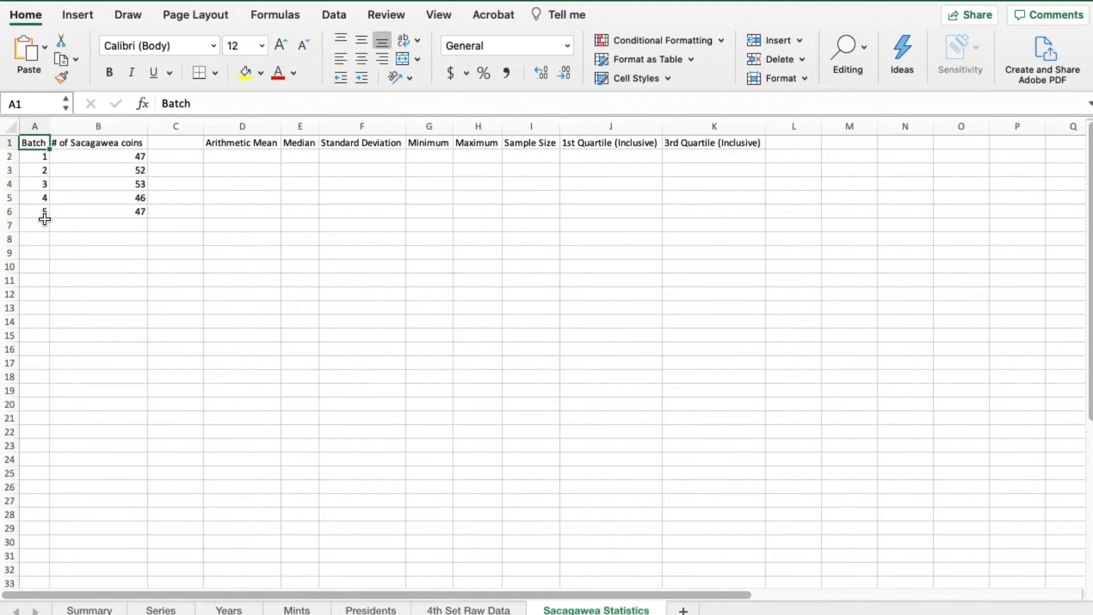
left_click(103, 140)
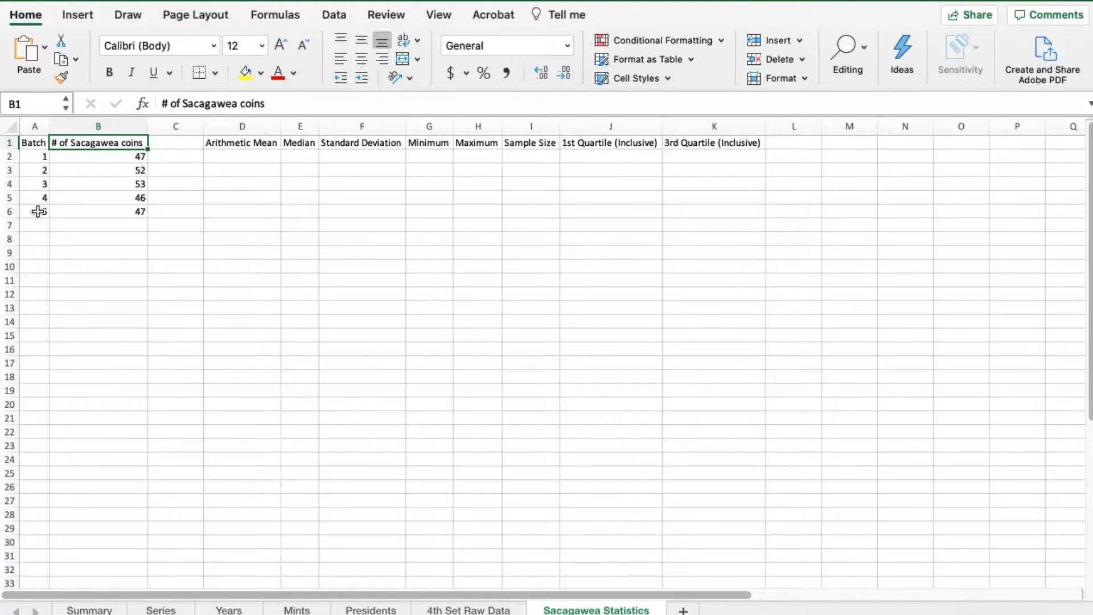
left_click(29, 159)
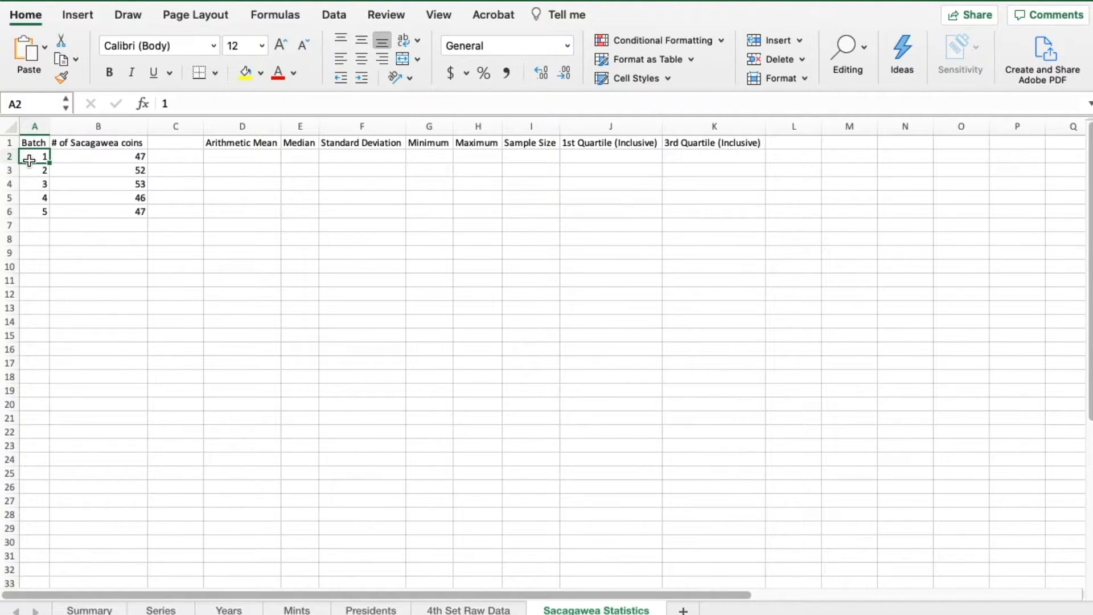
left_click_drag(29, 159, 33, 211)
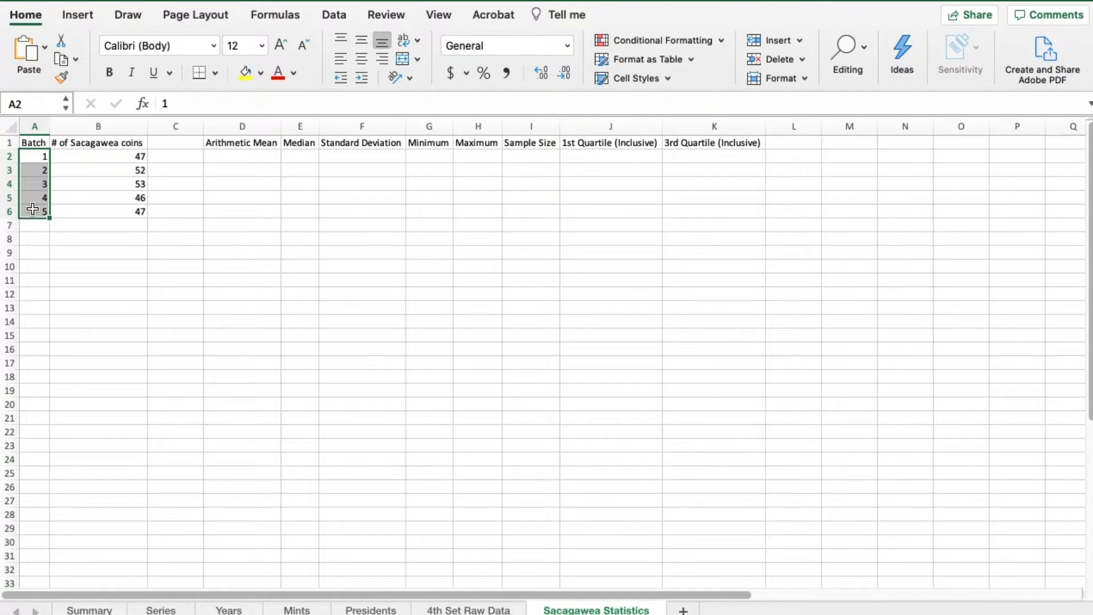
left_click(36, 157)
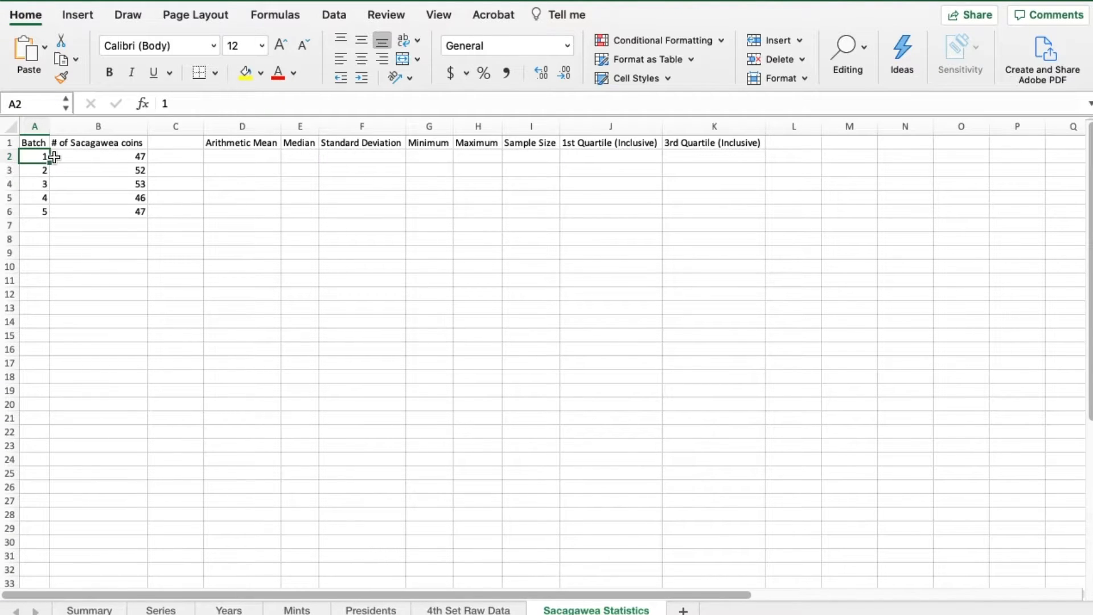
left_click_drag(68, 157, 74, 211)
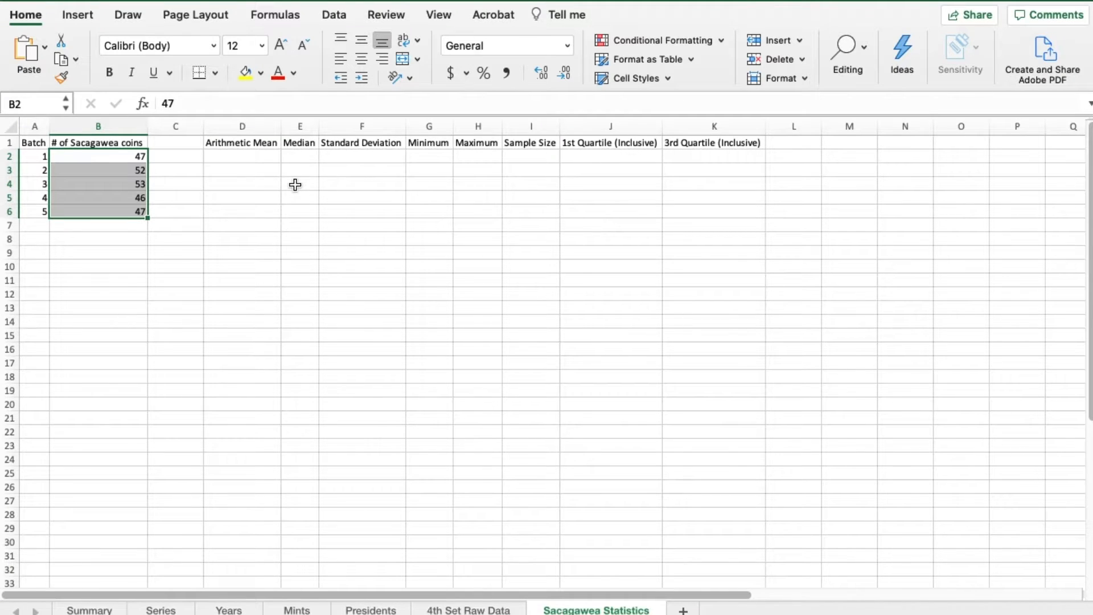
- Calculate the arithmetic mean of the coin counts in cell D2 with =AVERAGE(B2:B6)
left_click(244, 158)
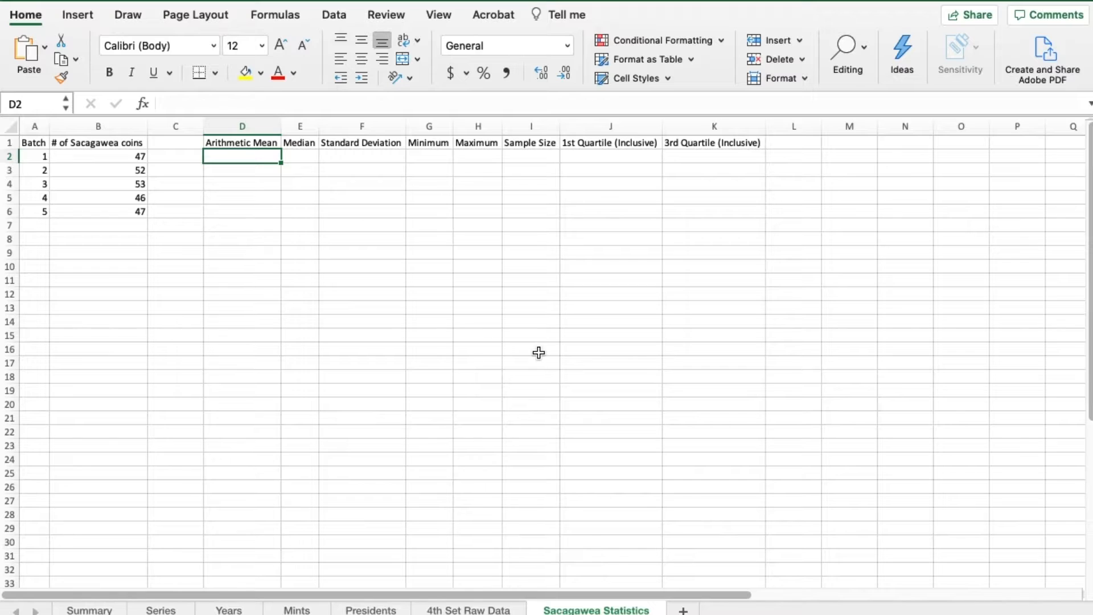
type("=")
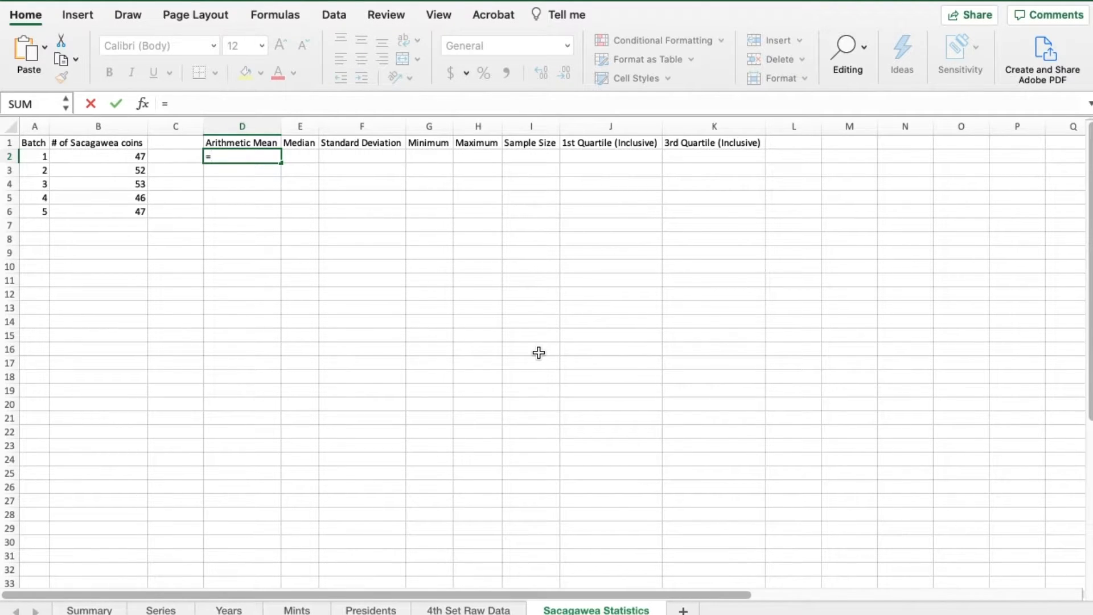
type("AV")
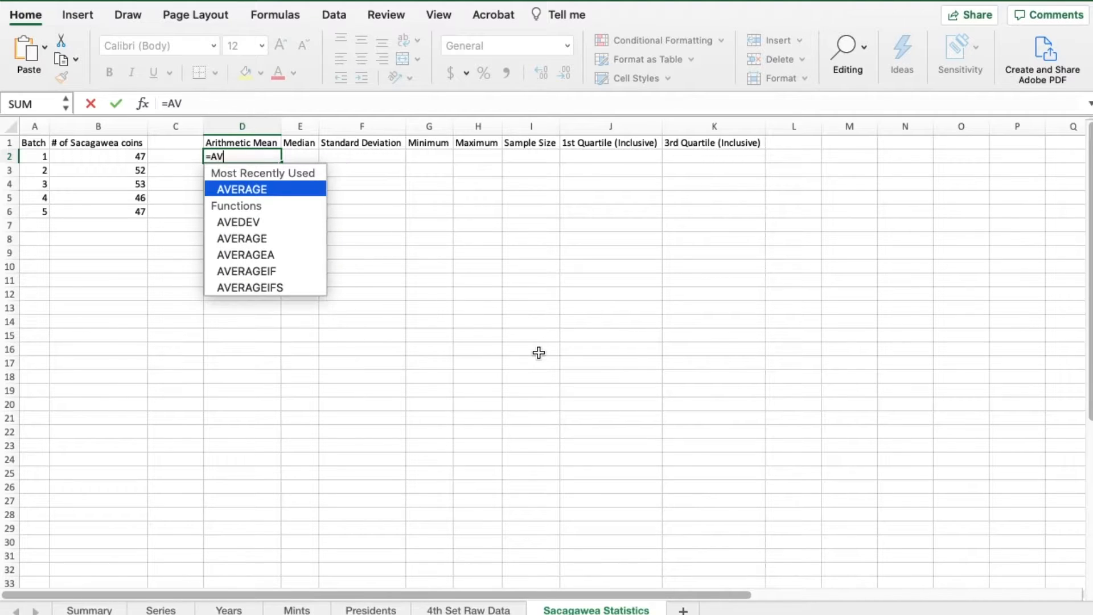
type("ERAGE(")
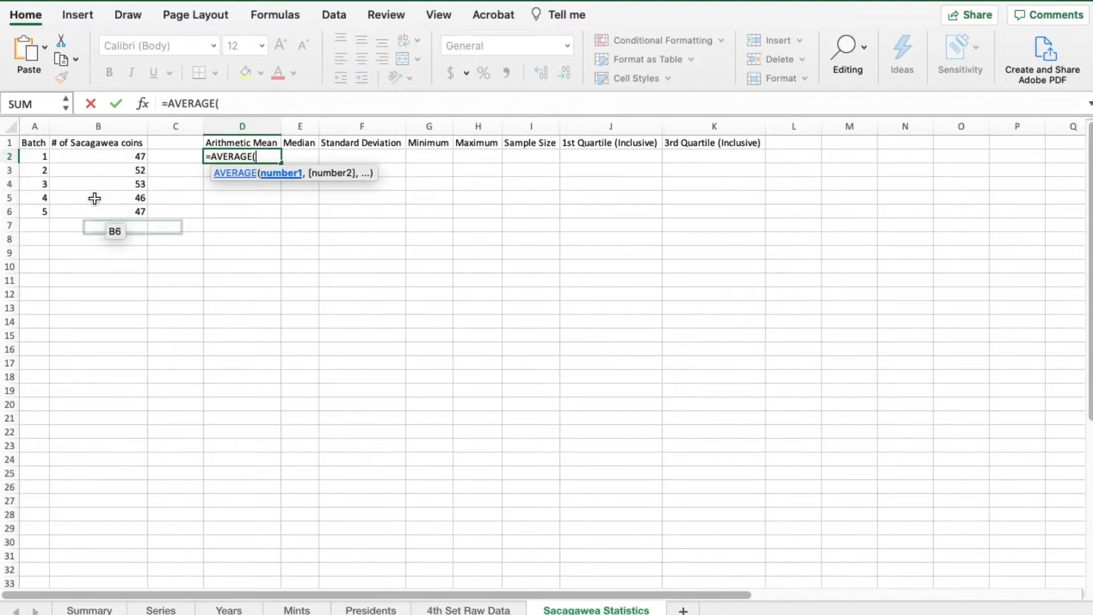
left_click_drag(122, 157, 120, 216)
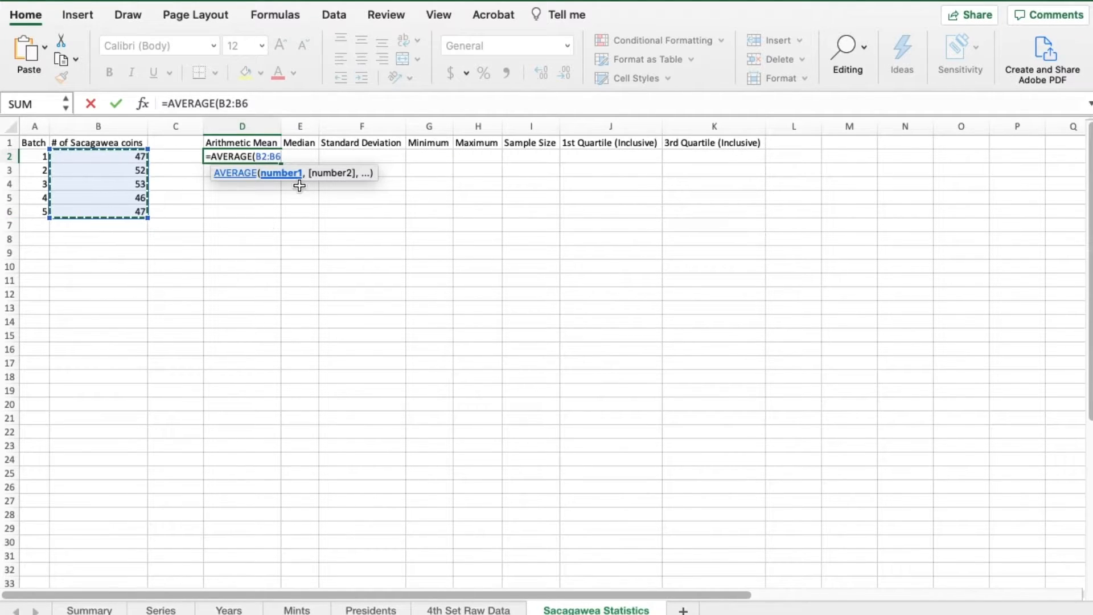
type(")")
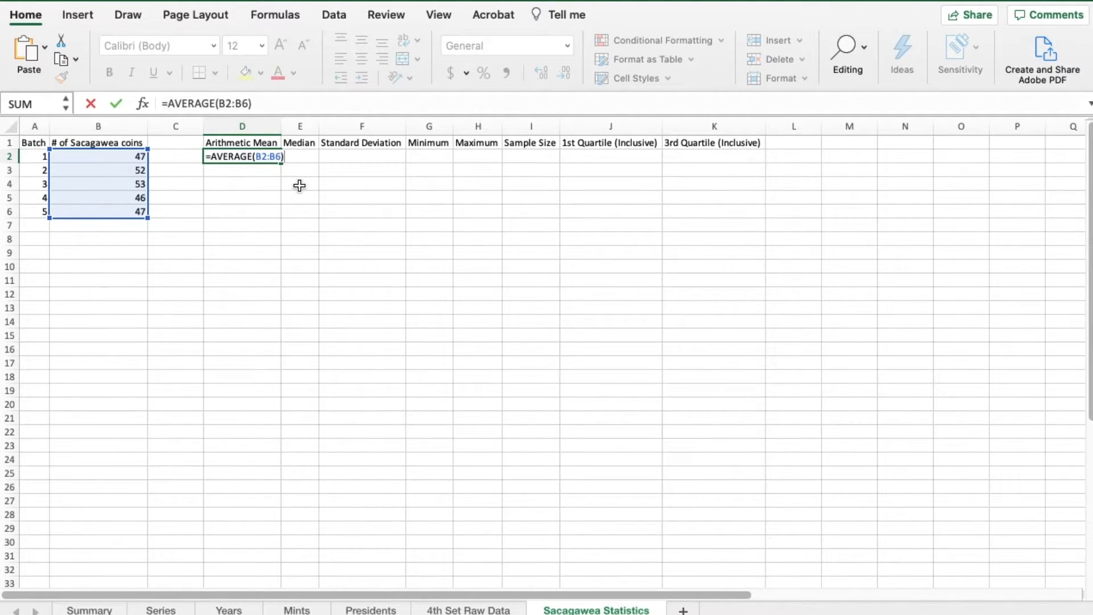
key("Return")
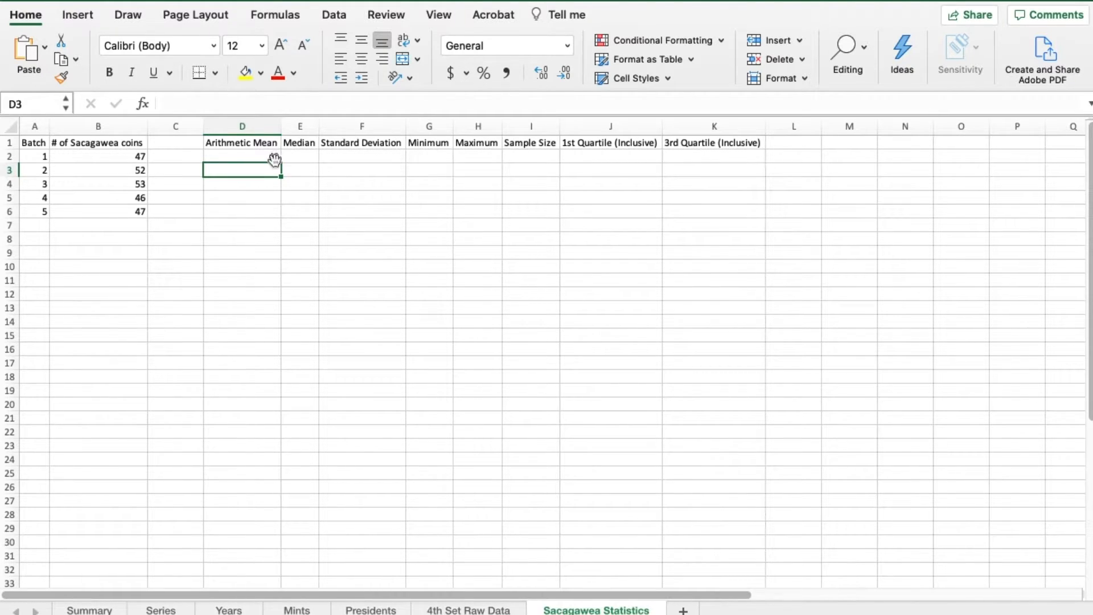
- Calculate the median of the coin counts in cell E2 with =MEDIAN(B2:B6)
left_click(297, 157)
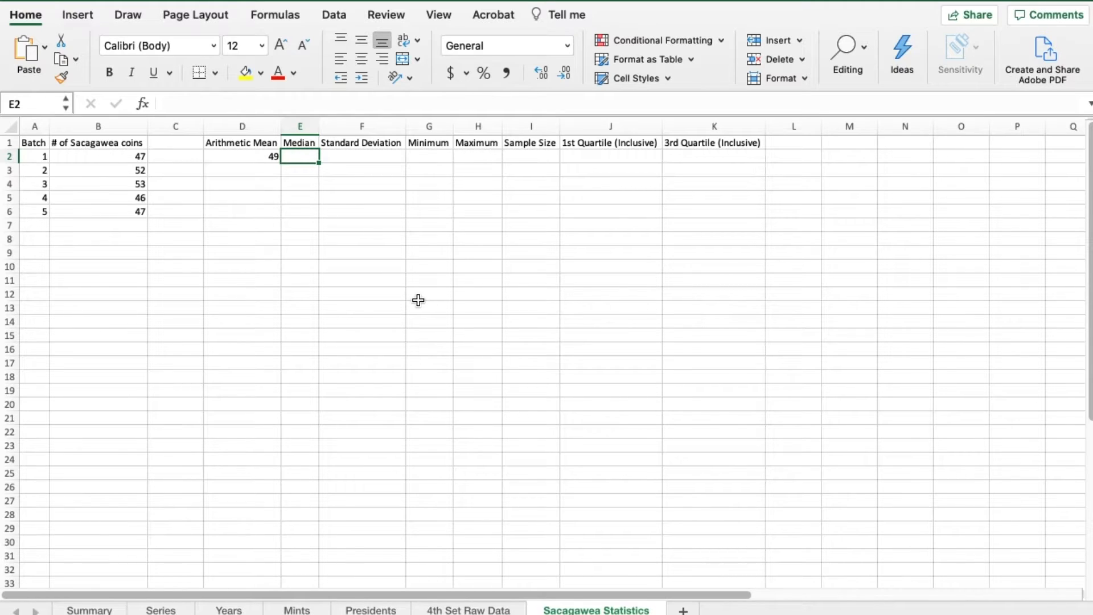
type("=M")
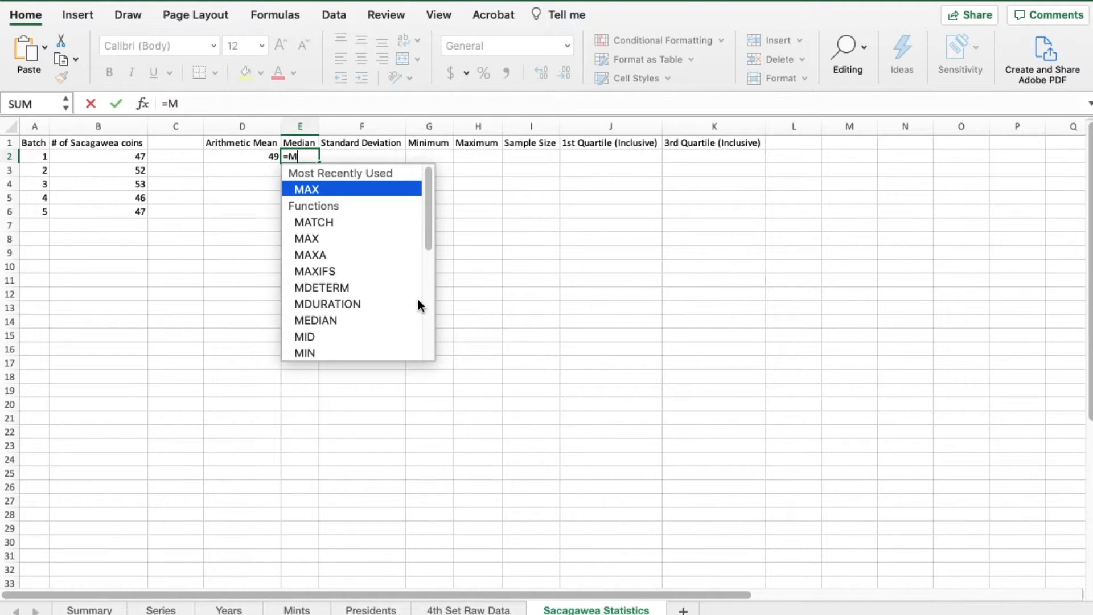
type("EDIAN(")
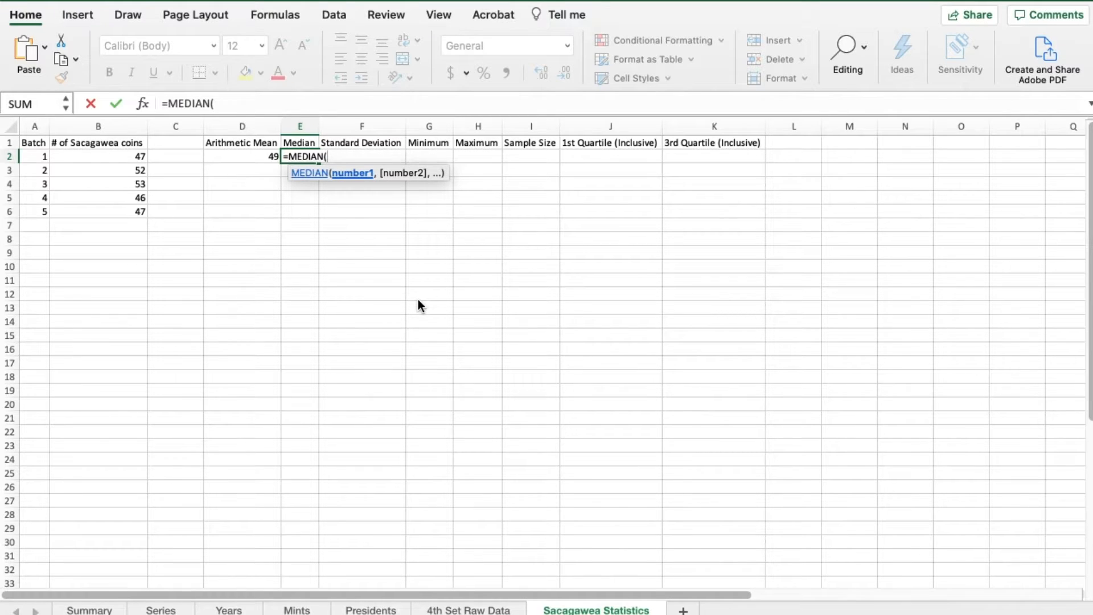
type("B")
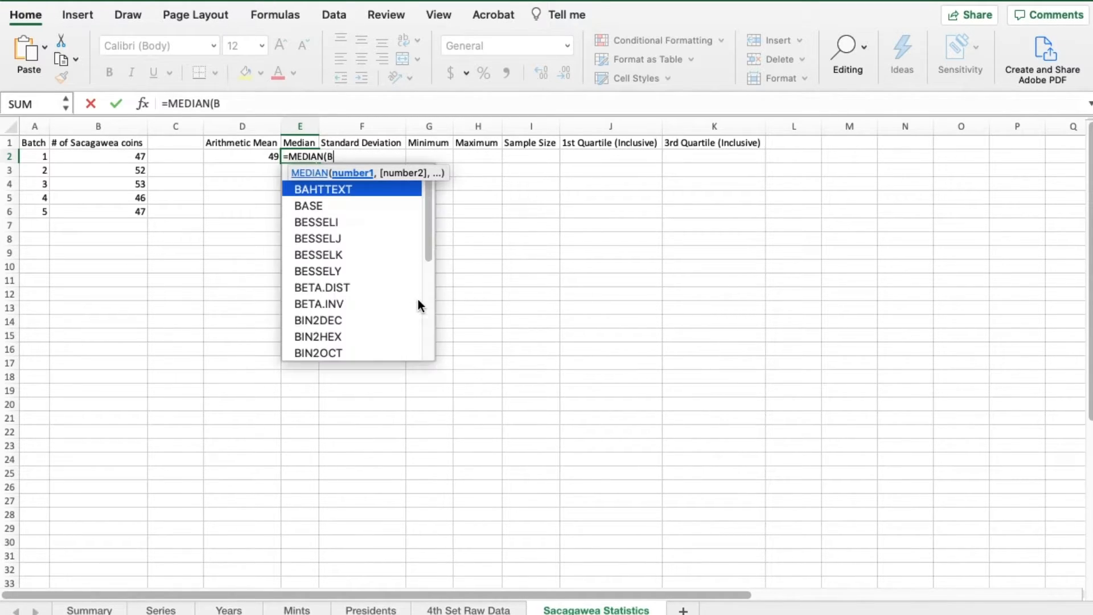
type("2:B6)")
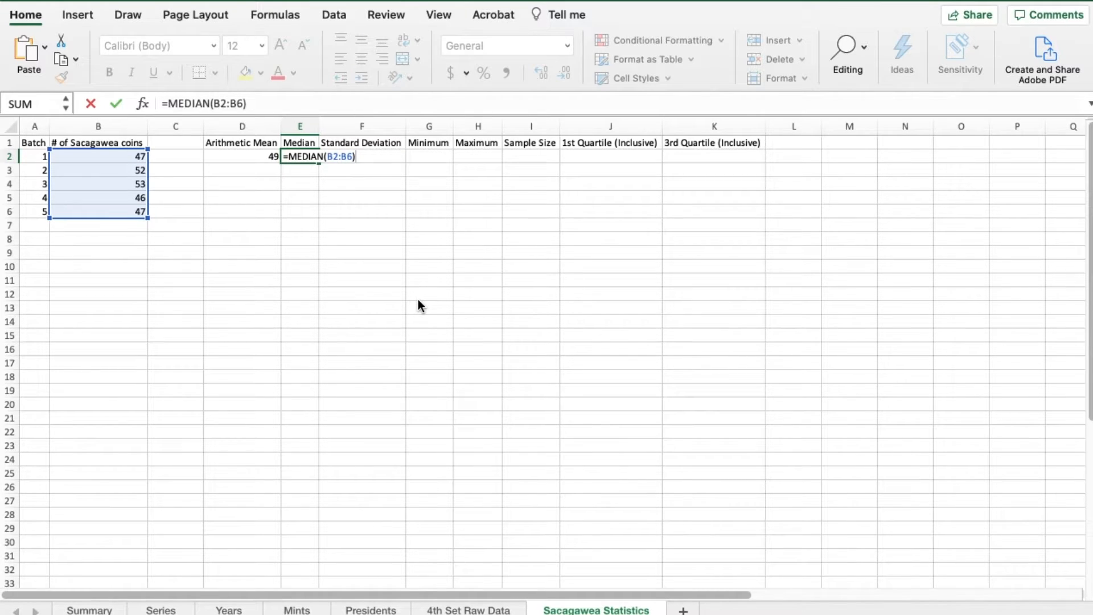
key("Return")
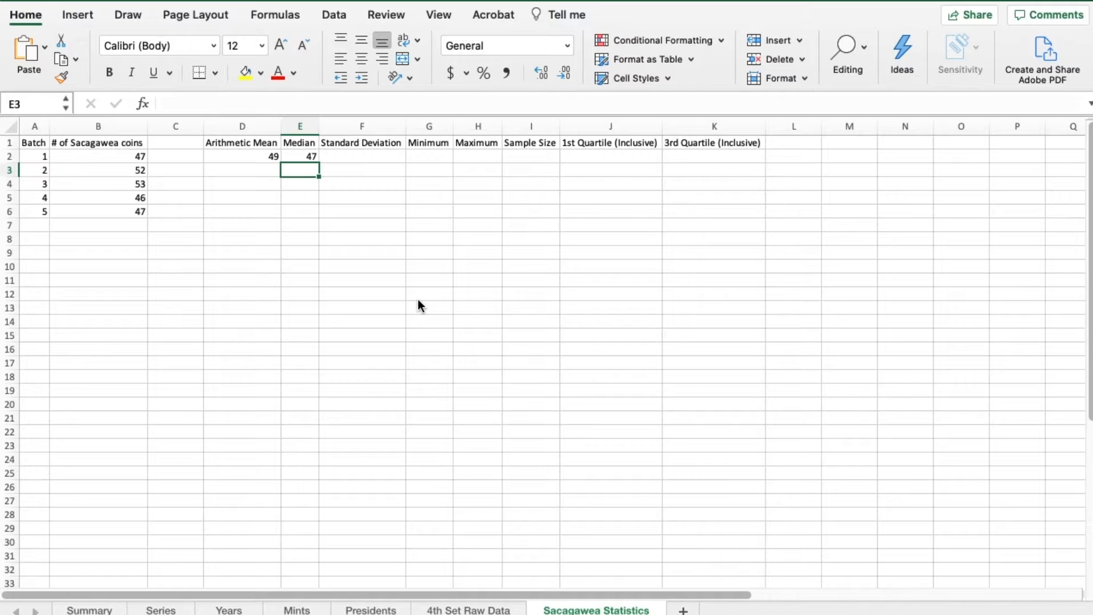
key("Up")
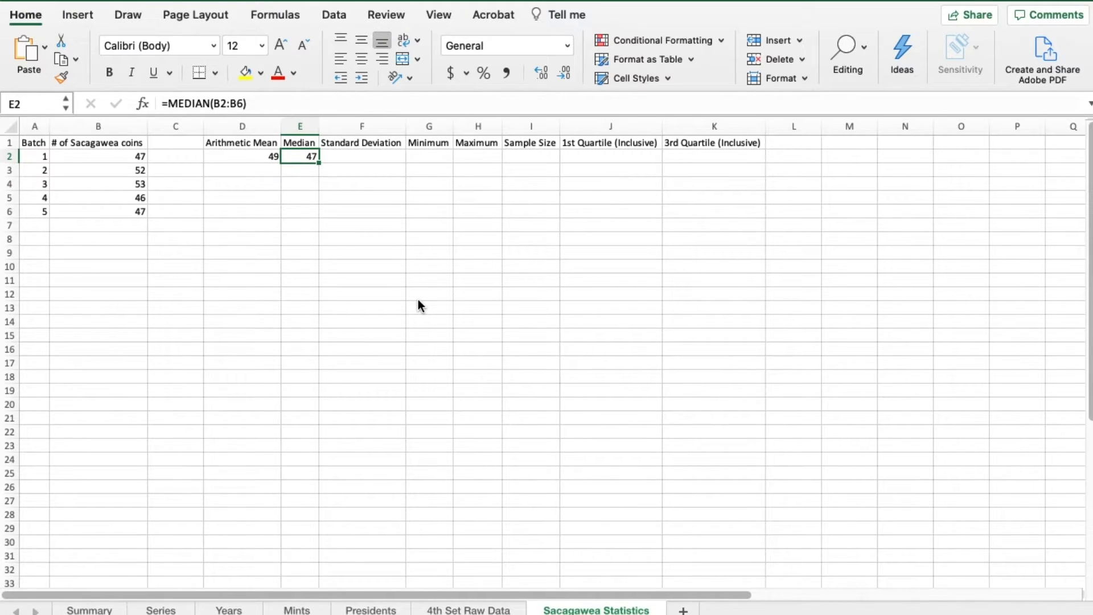
key("Left")
key("Right")
key("Down")
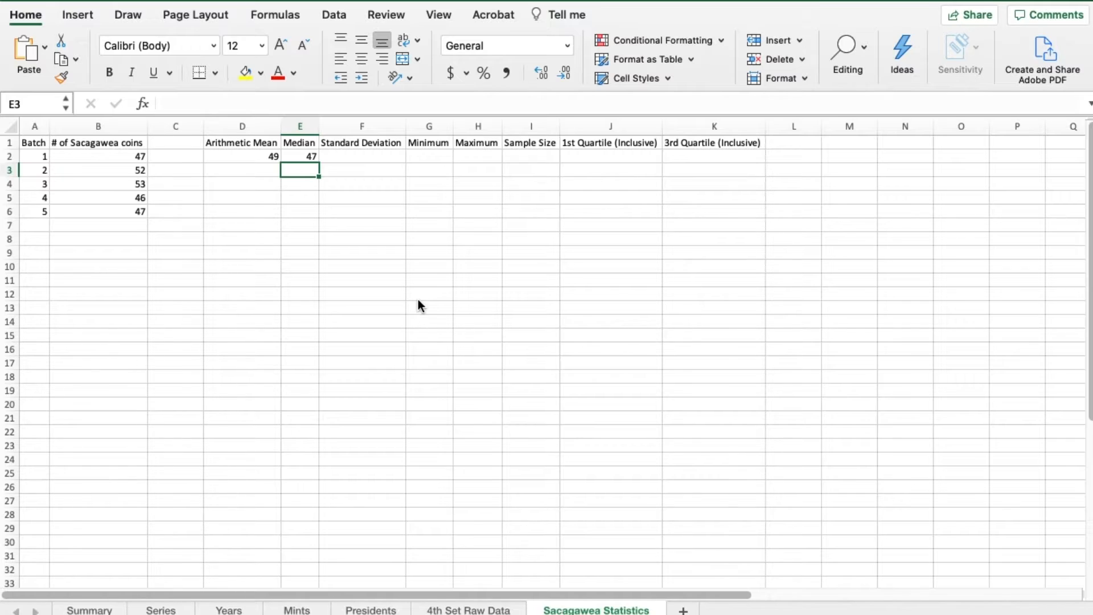
key("Up")
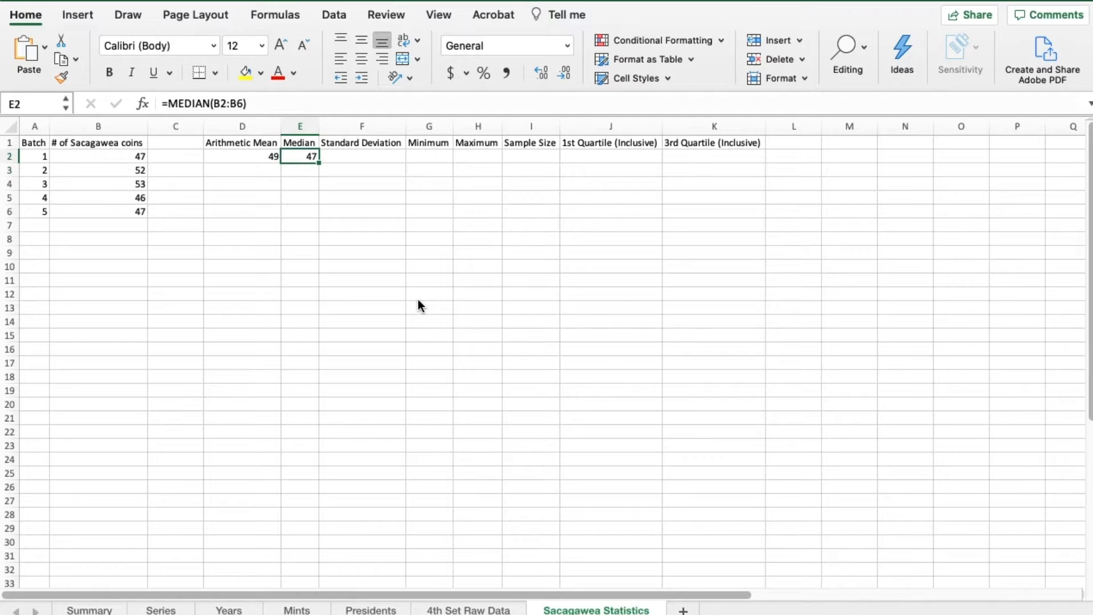
- Calculate the sample standard deviation of the coin counts in cell F2 with =STDEV.S(B2:B6)
key("Right")
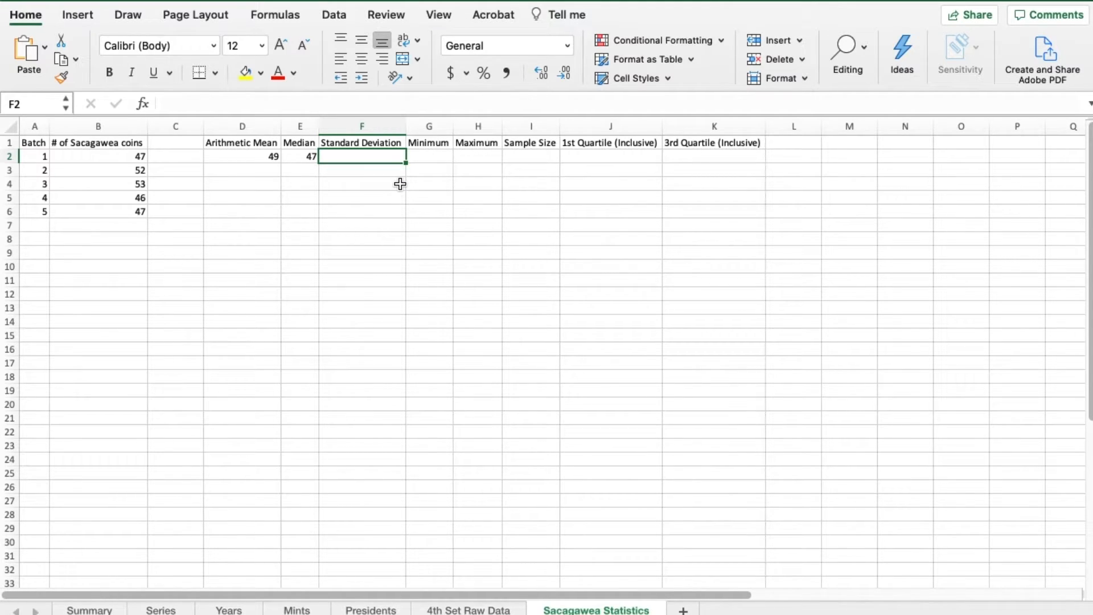
type("=")
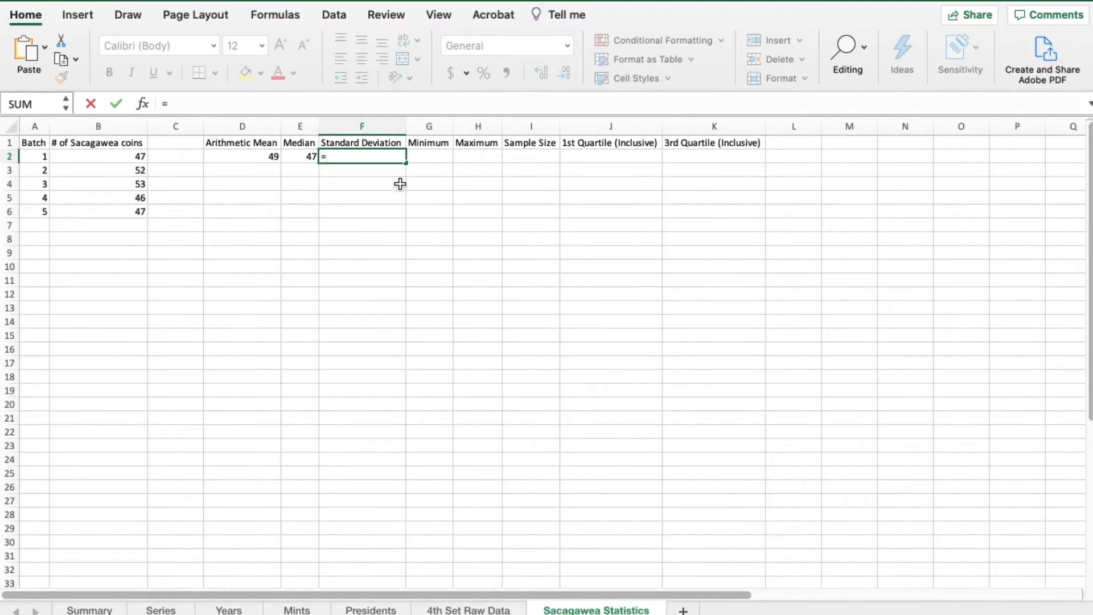
type("STD")
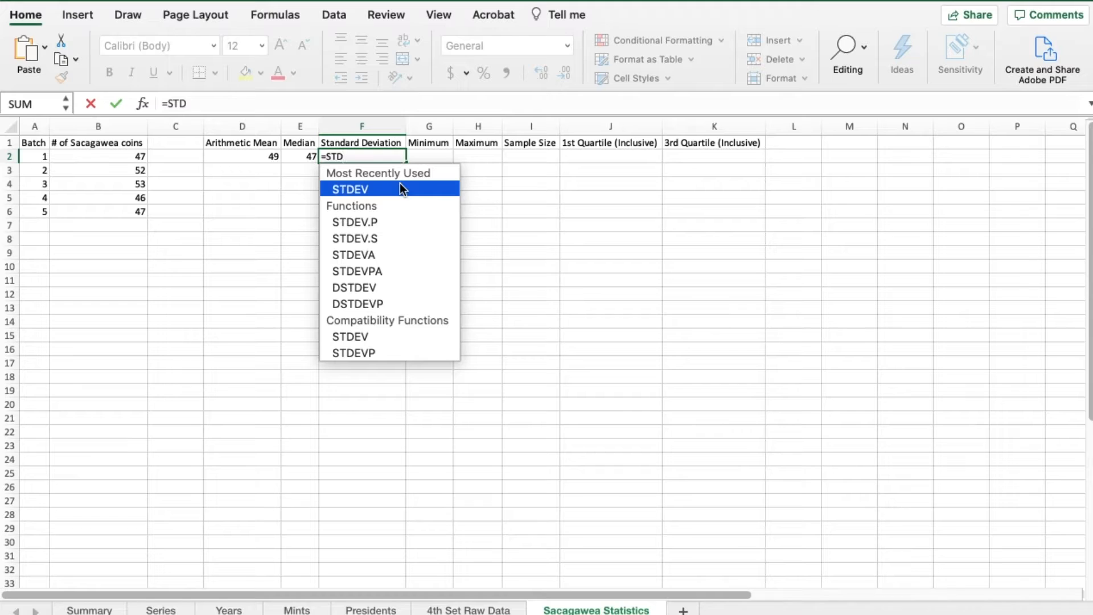
type("EV")
type(".S")
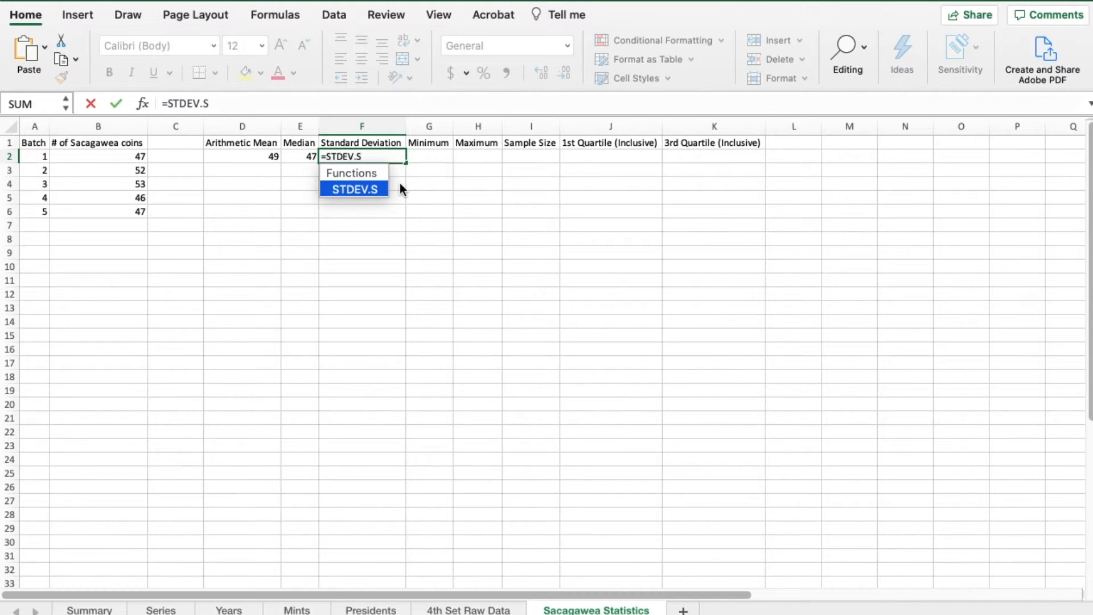
type("(")
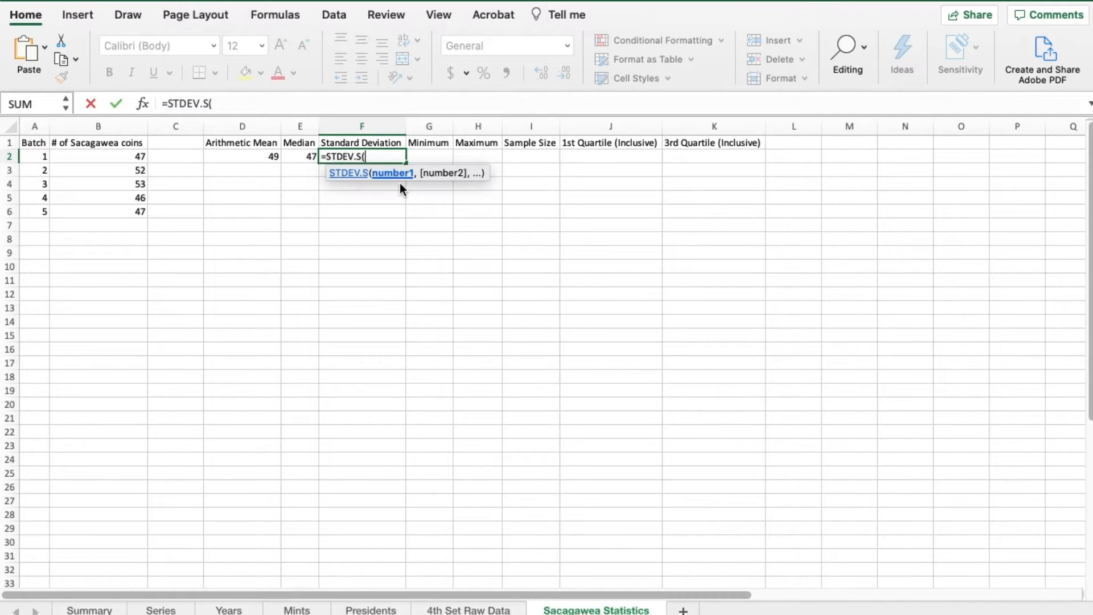
type("B2")
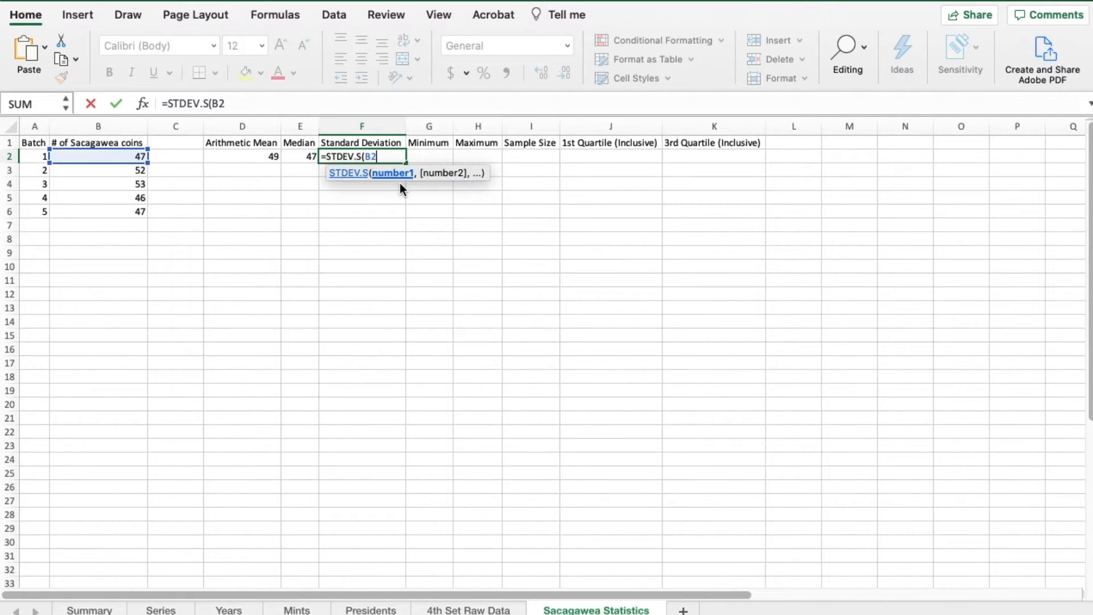
type(":B6)")
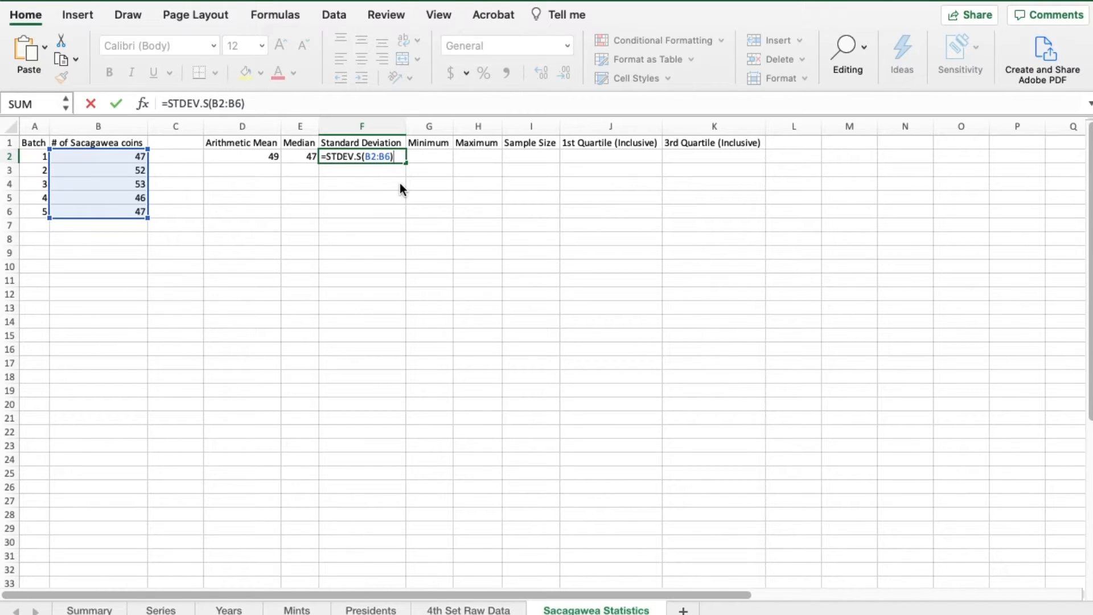
key("Return")
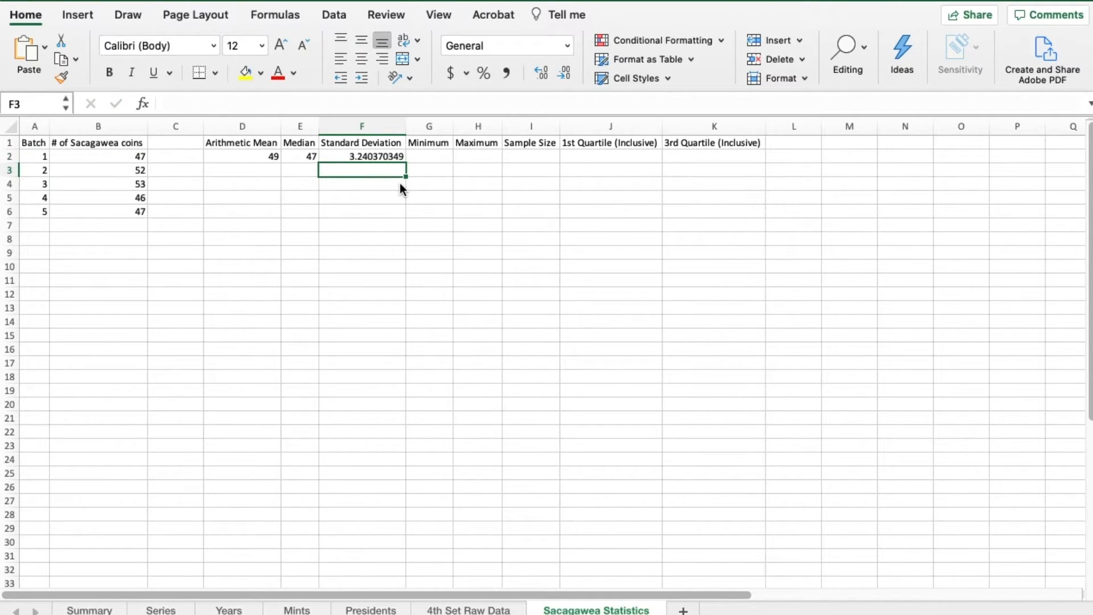
key("Up")
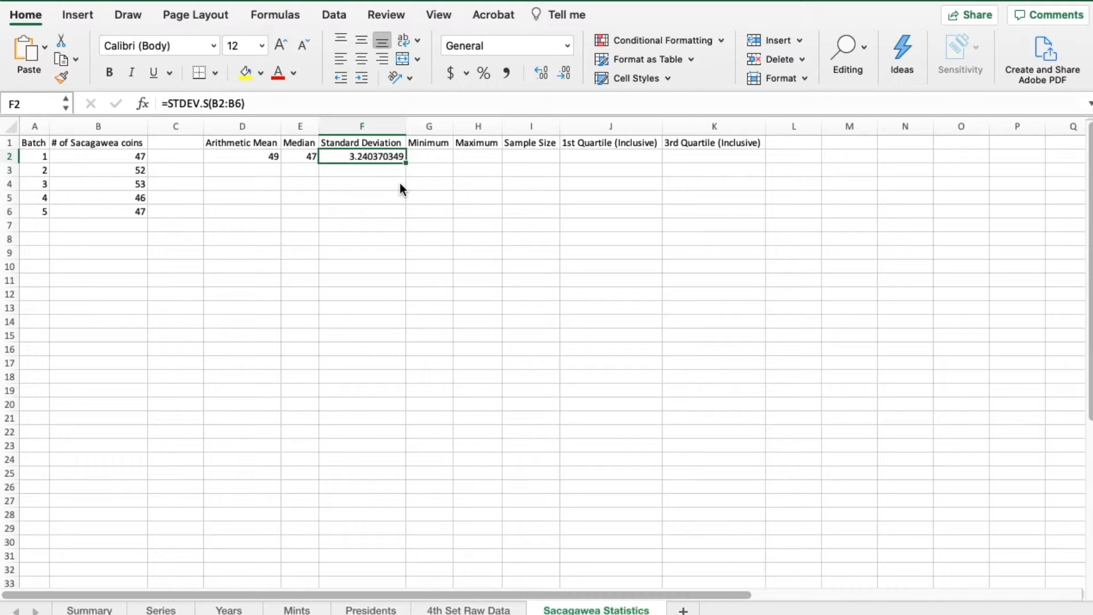
key("Down")
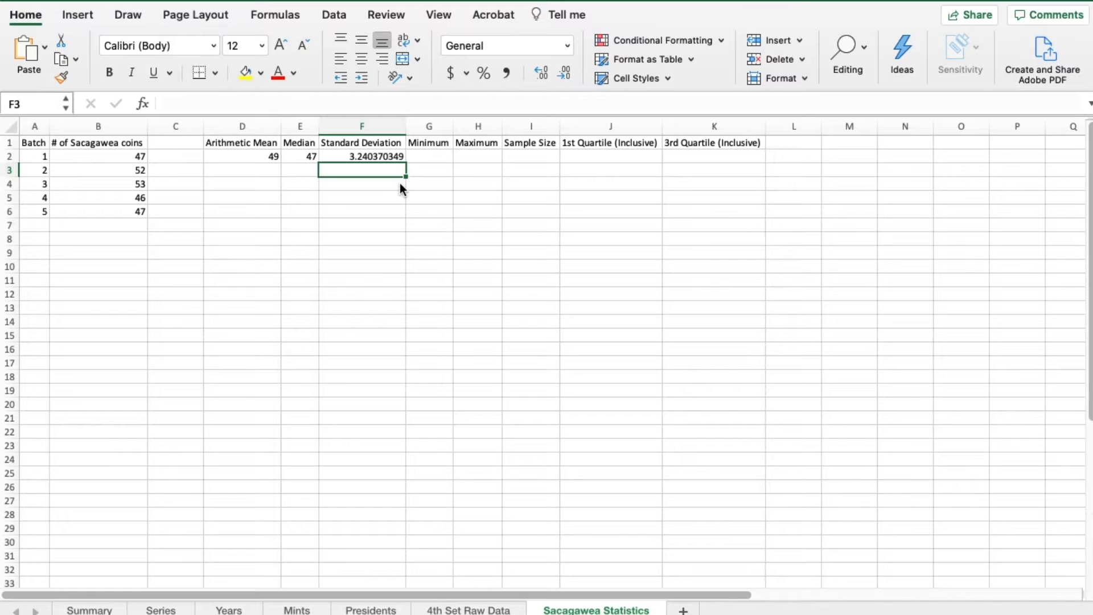
key("Up")
key("Right")
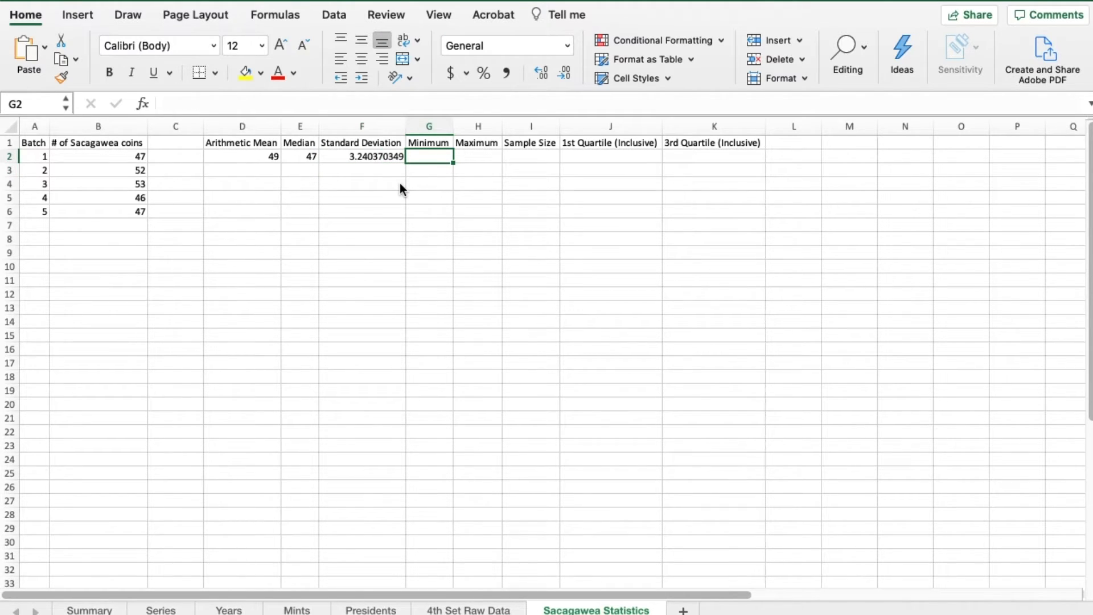
- Calculate the minimum of the coin counts in cell G2 with =MIN(B2:B6)
type("=")
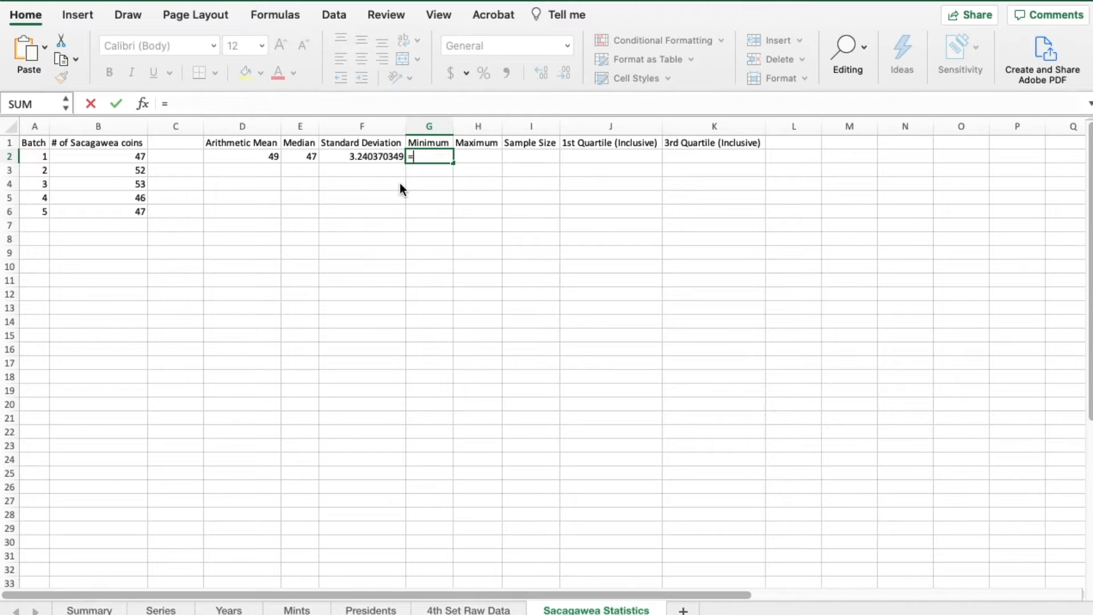
type("MIN(")
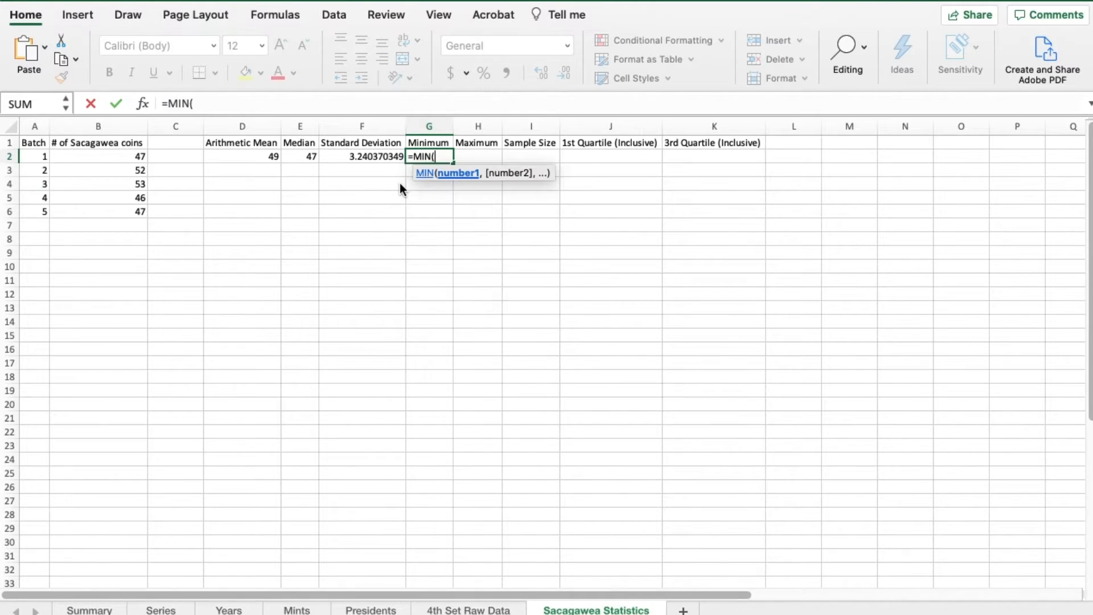
left_click_drag(139, 158, 132, 213)
type(")")
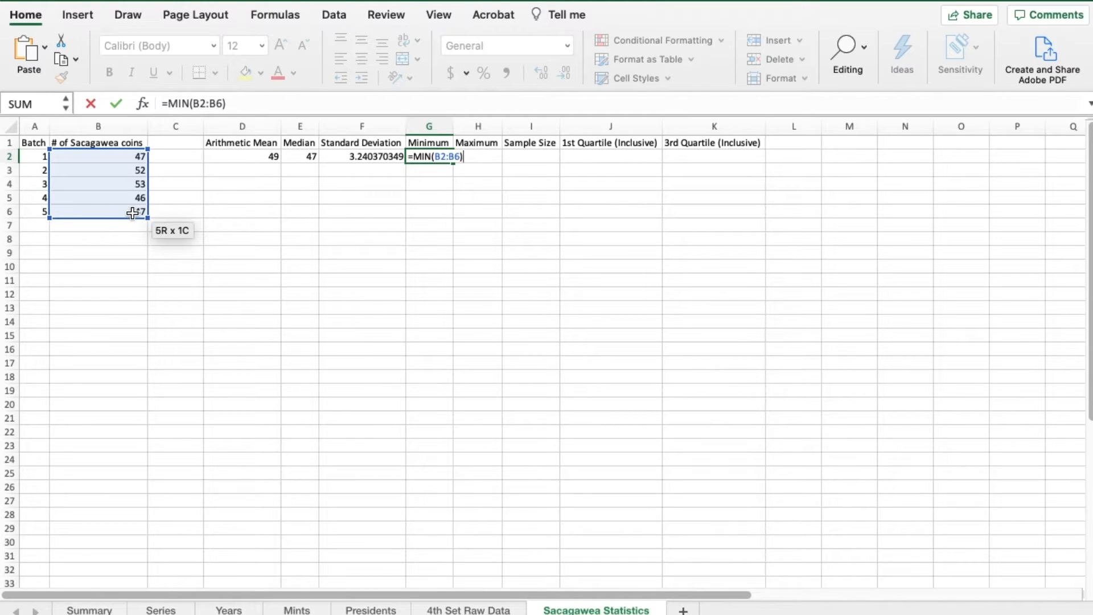
key("Return")
- Calculate the maximum of the coin counts in cell H2 with =MAX(B2:B6)
key("Up")
key("Right")
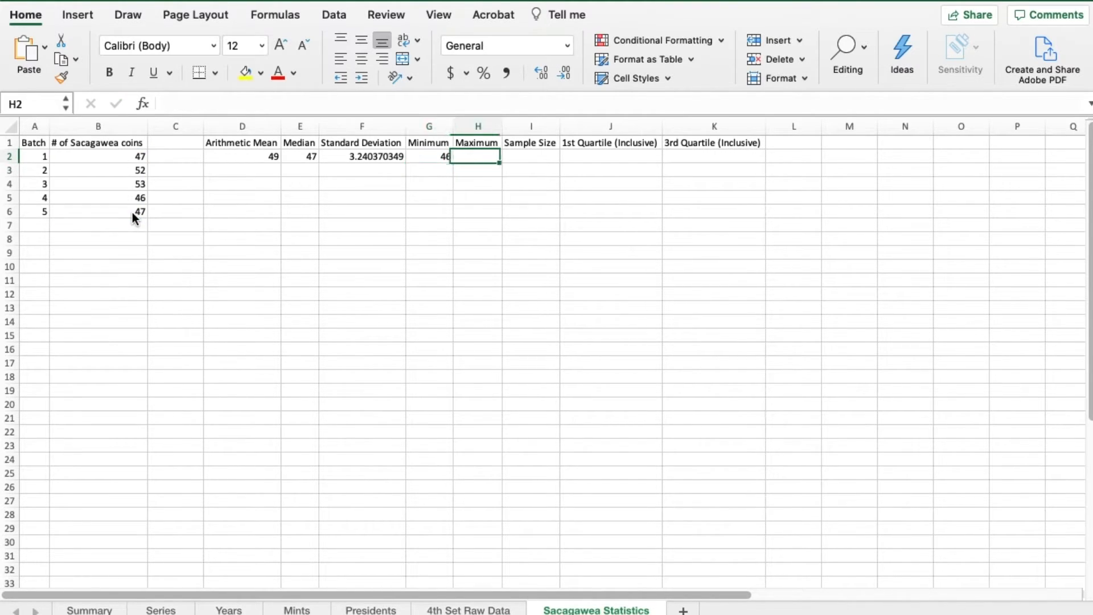
type("=MAX(")
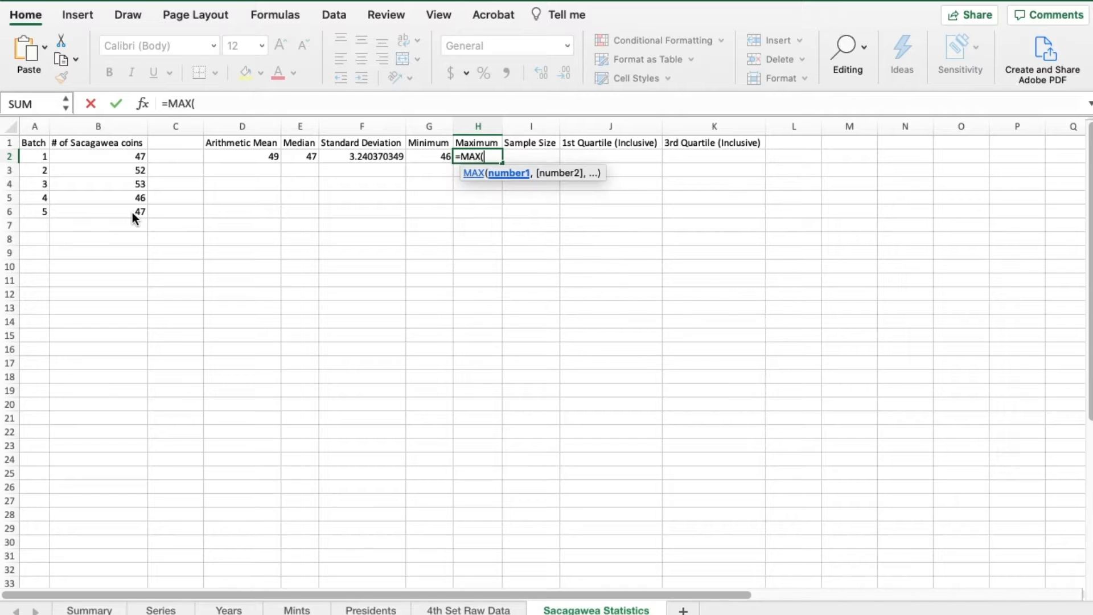
left_click_drag(95, 155, 95, 210)
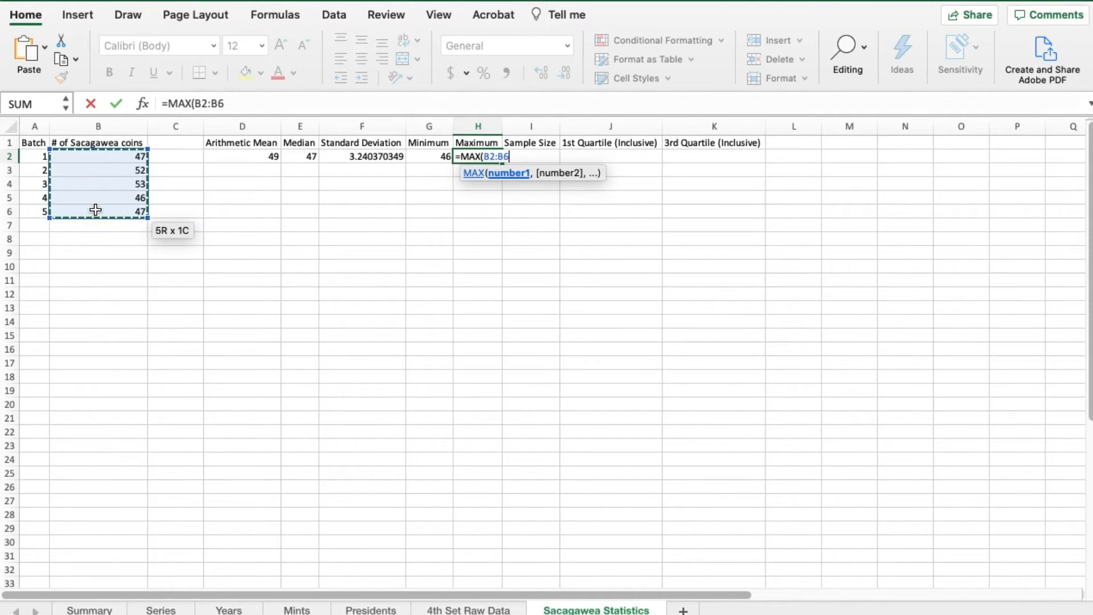
type(")")
key("Return")
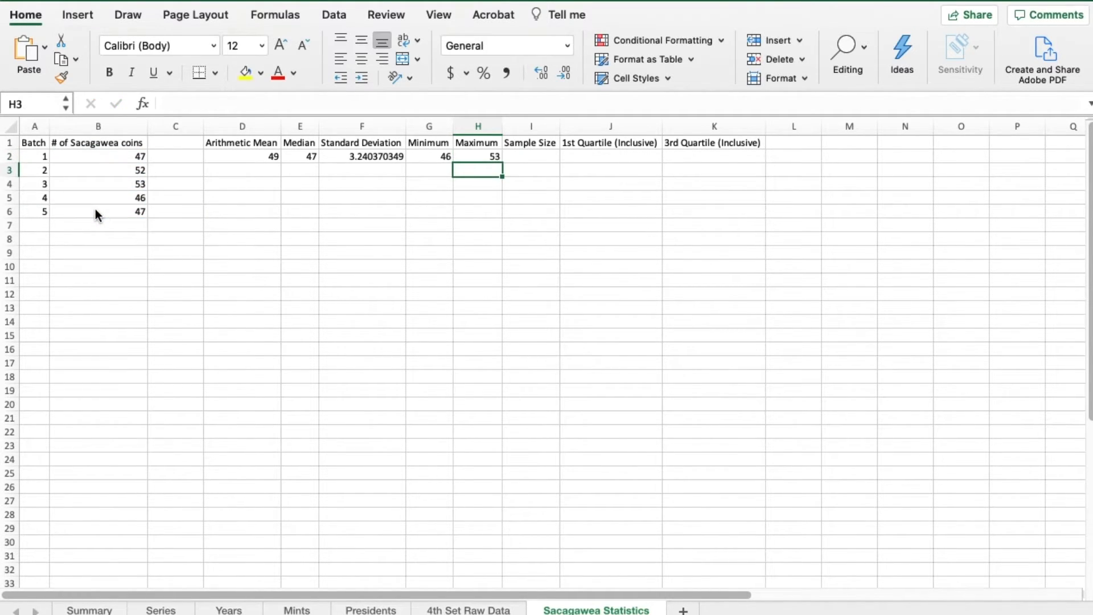
- Add the header "Range" in cell M1, one blank column after the 3rd Quartile column
key("Up")
key("Left")
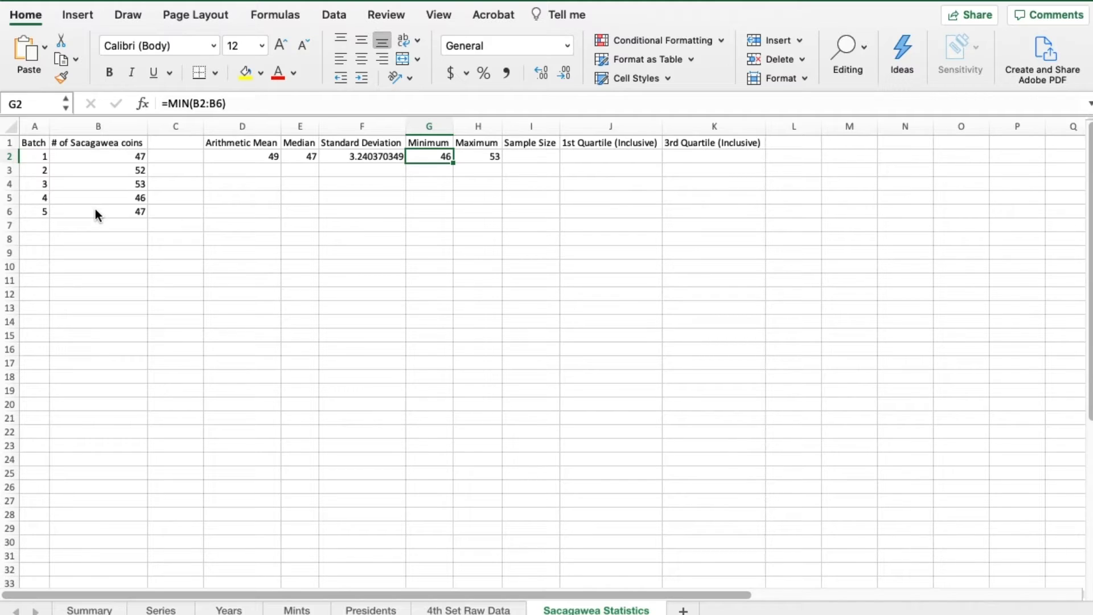
key("Right")
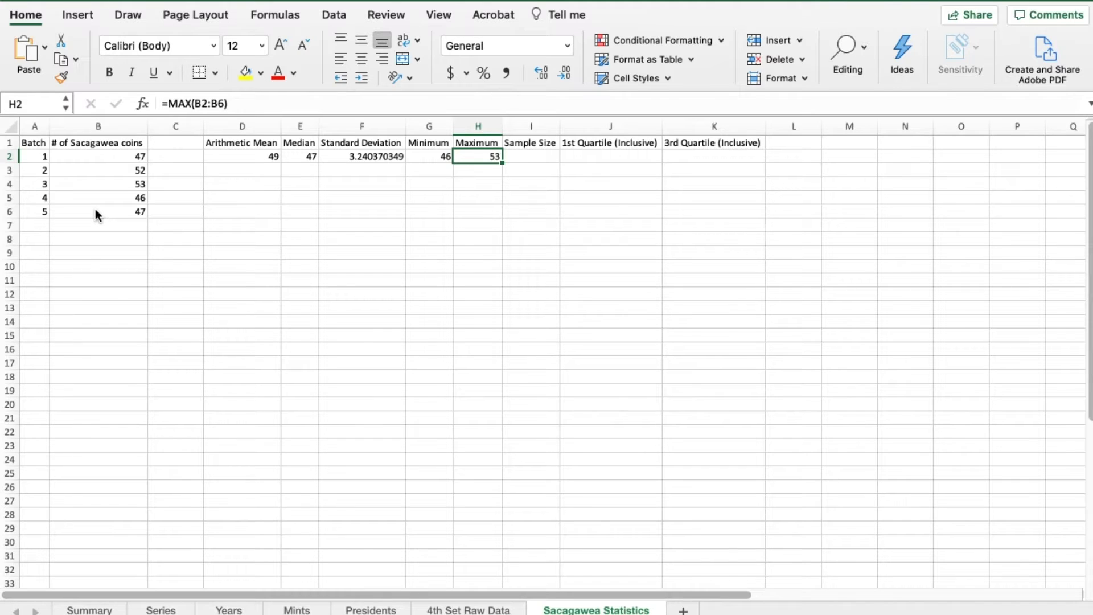
key("Left")
key("Right")
key("Right")
key("Right")
key("Right")
key("Right")
key("Right")
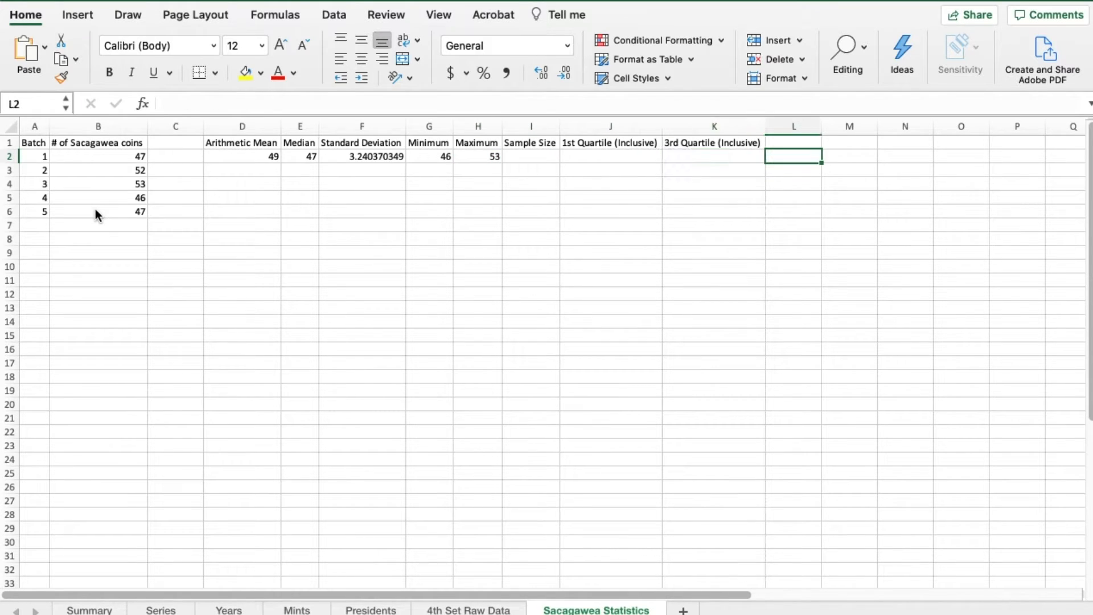
key("Up")
type("R")
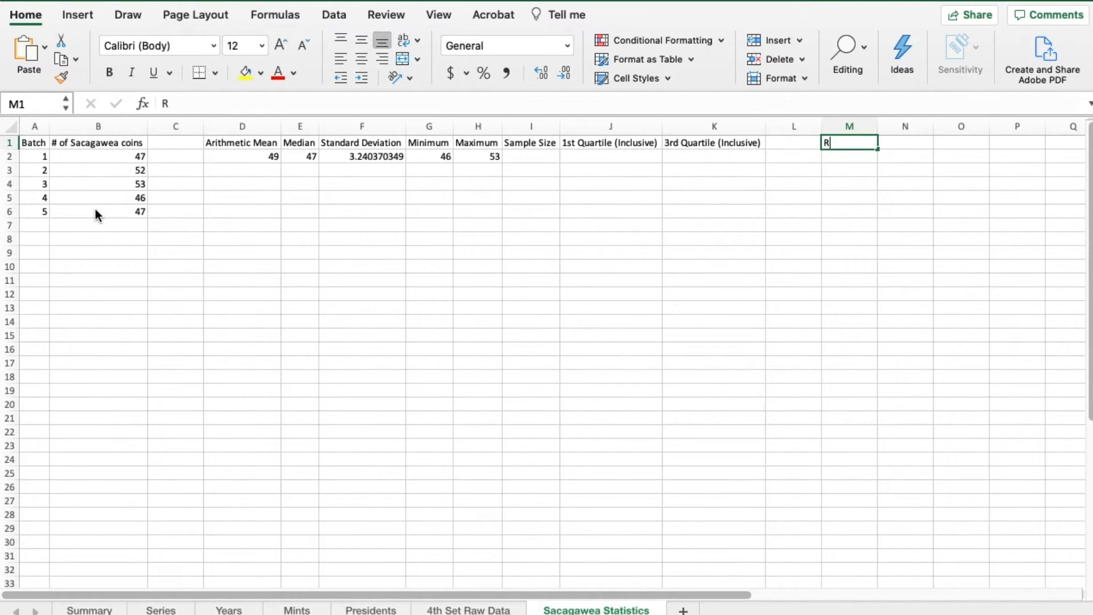
type("ange")
key("Return")
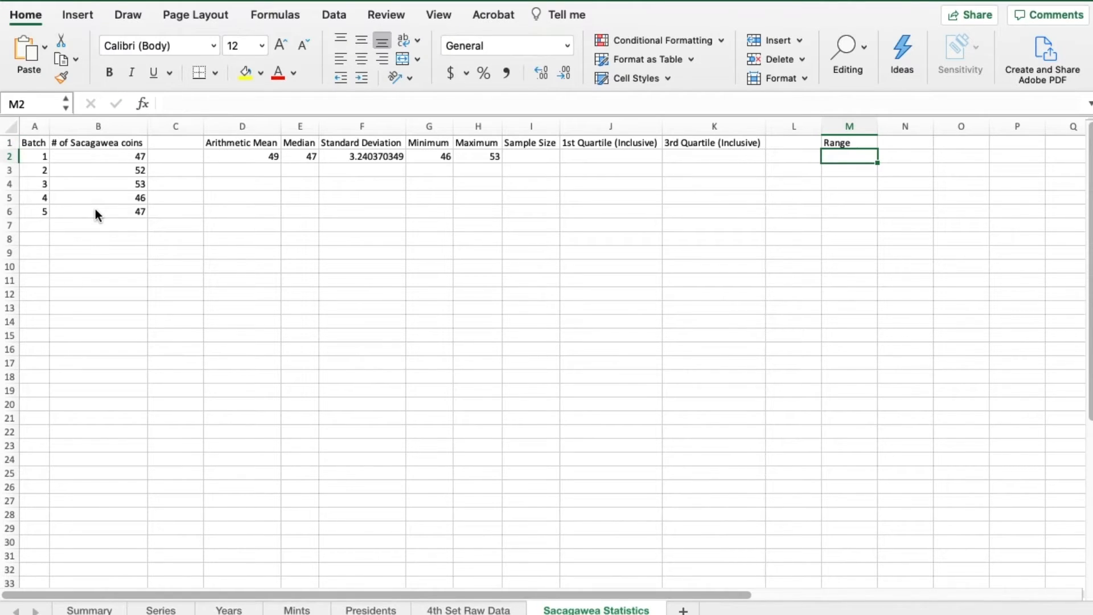
- Calculate the range in cell M2 as maximum minus minimum with =H2-G2, and narrow column M
type("=")
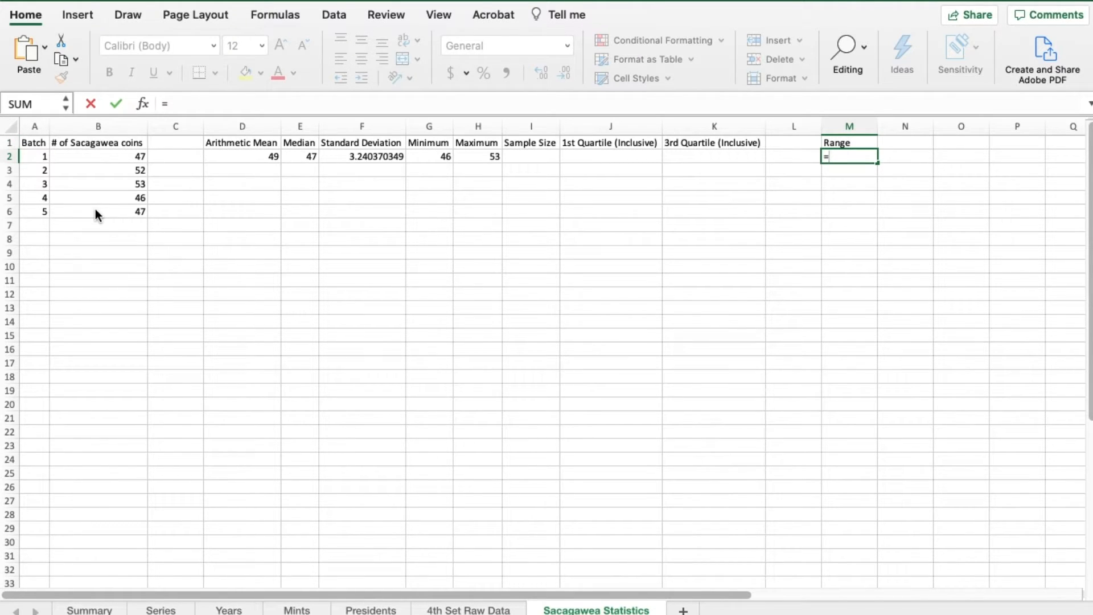
left_click(477, 155)
type("-")
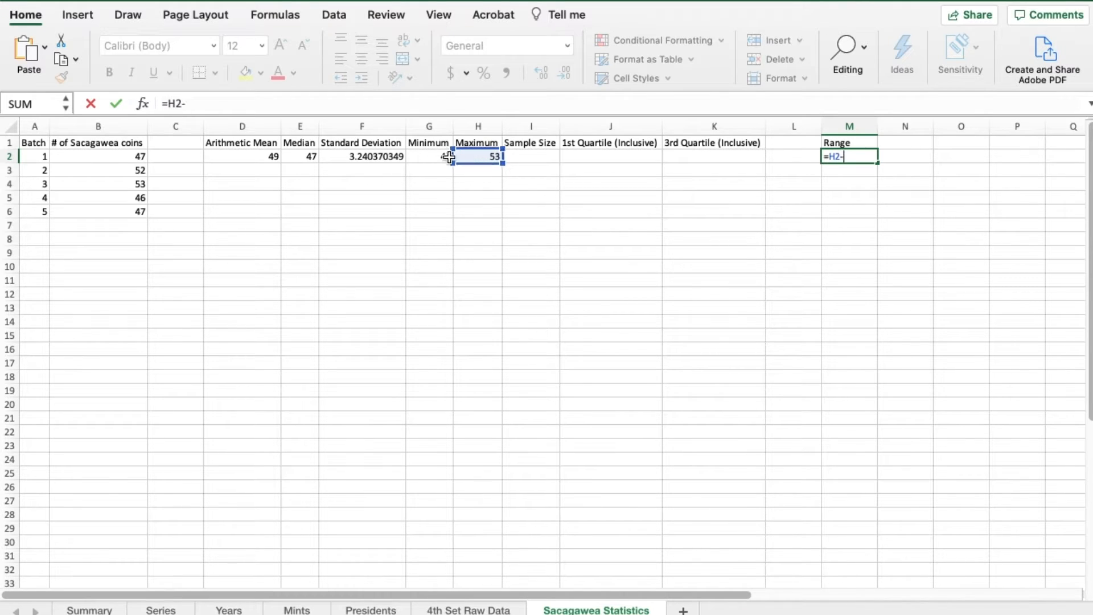
left_click(438, 159)
key("Return")
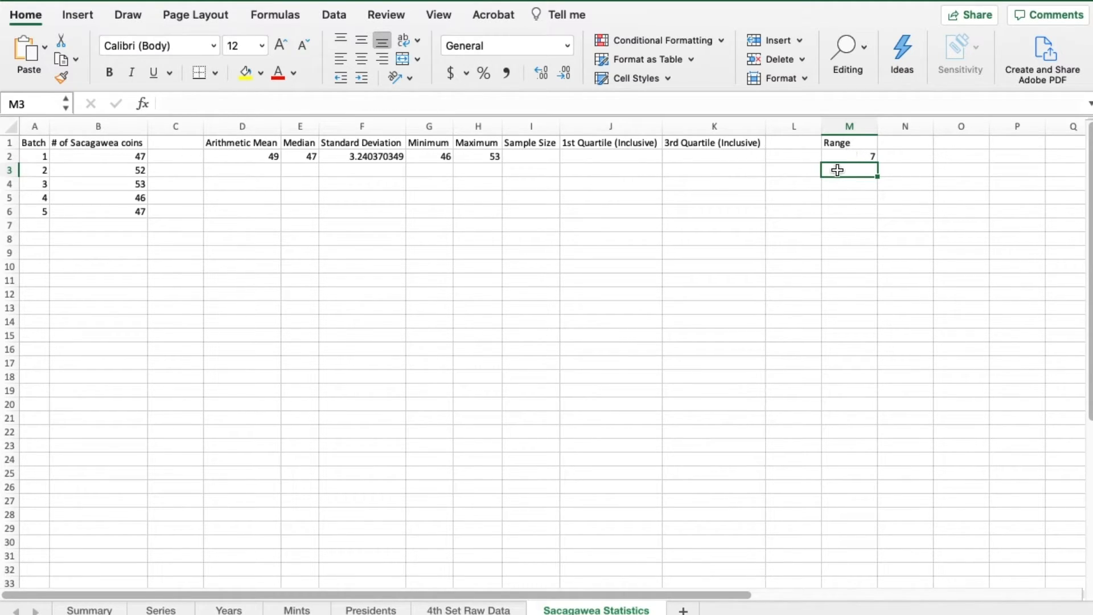
left_click_drag(875, 133, 854, 133)
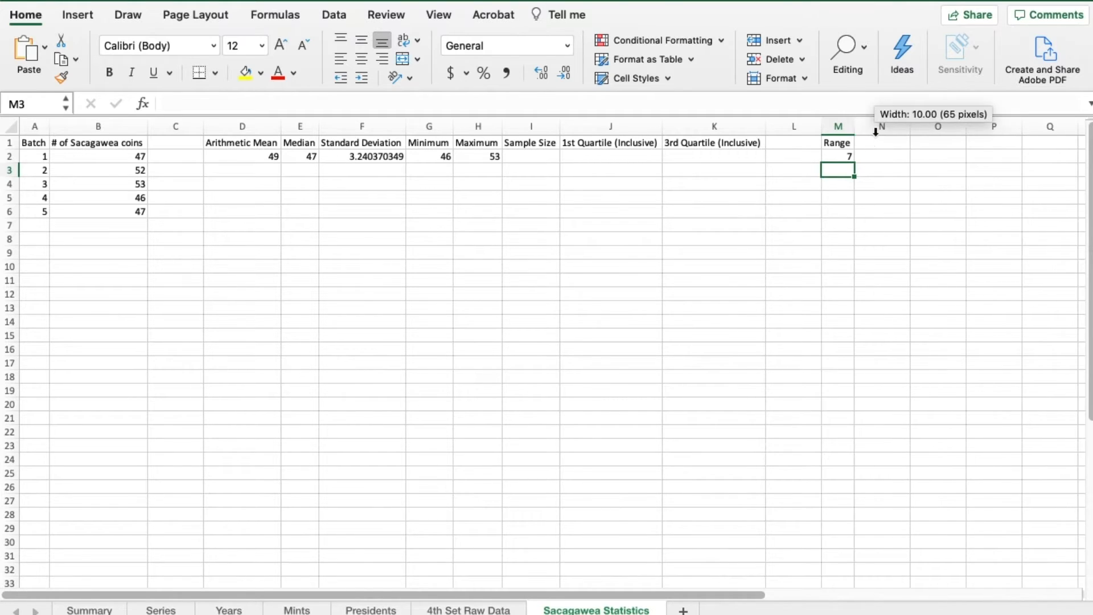
- Count the coin-count entries for the sample size in cell I2 with =COUNTA(B2:B6)
left_click(539, 155)
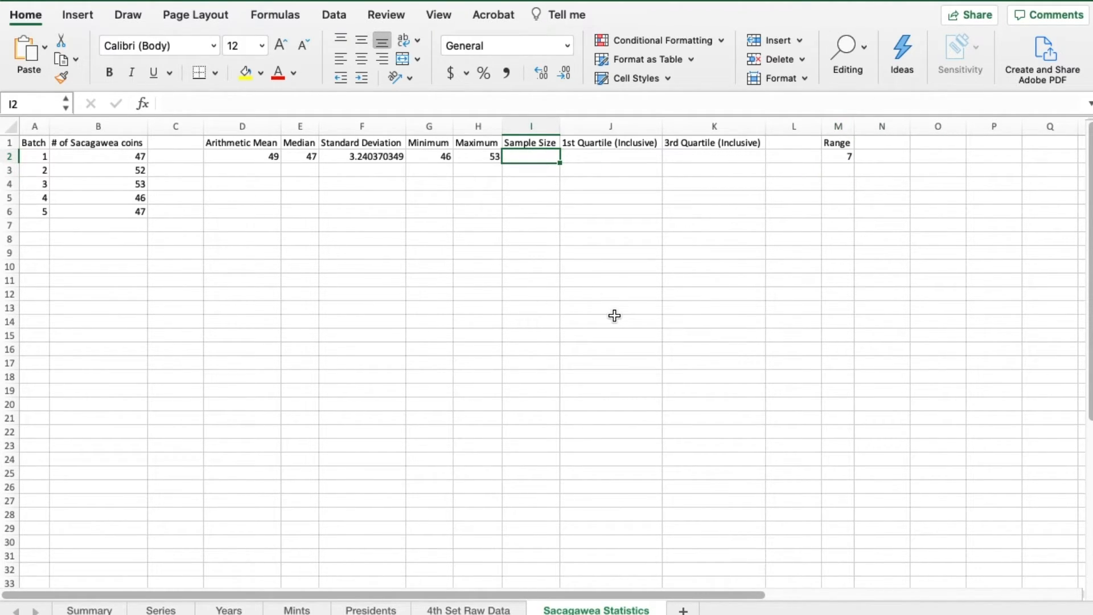
left_click(71, 160)
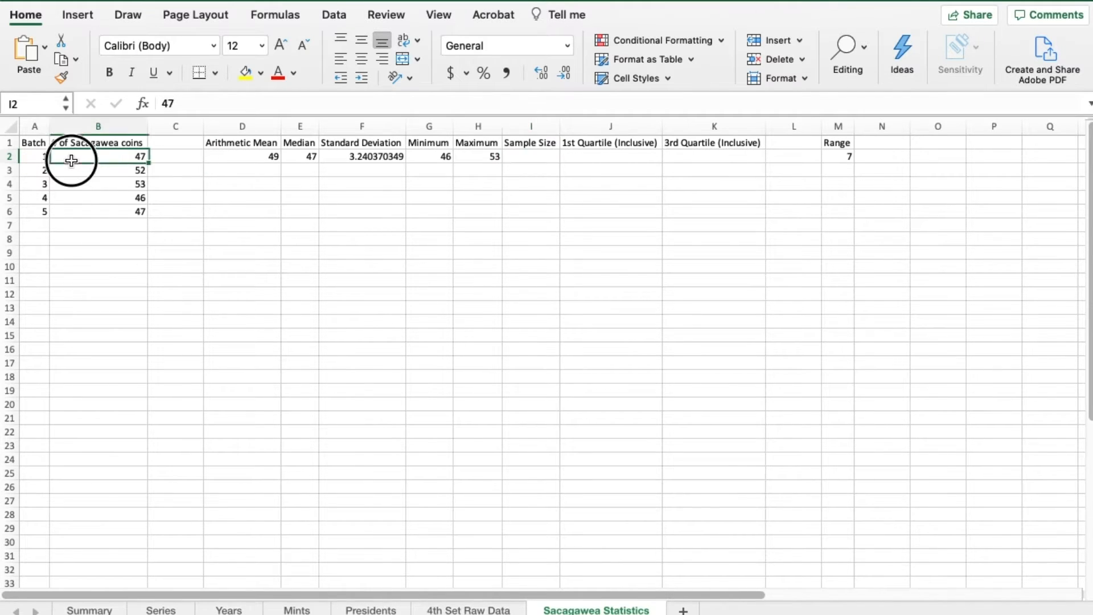
left_click_drag(72, 160, 73, 208)
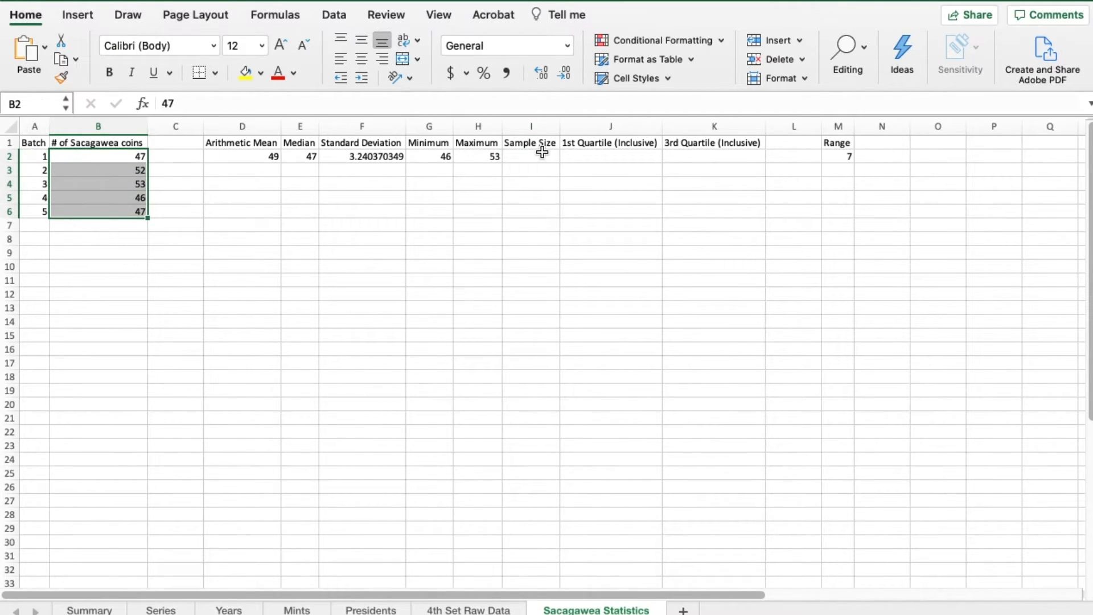
left_click(539, 155)
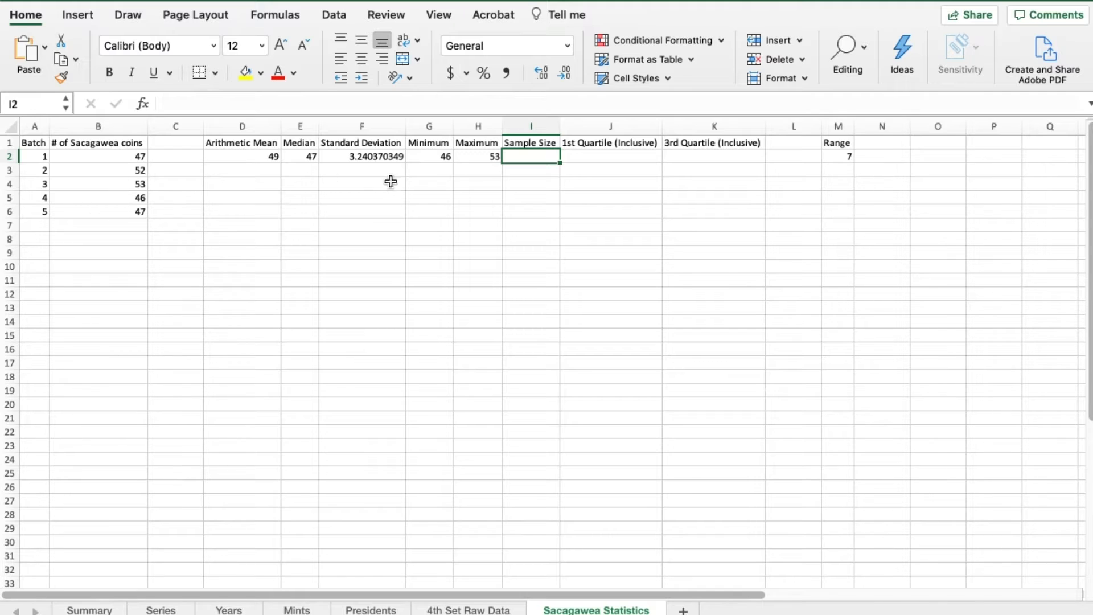
type("=")
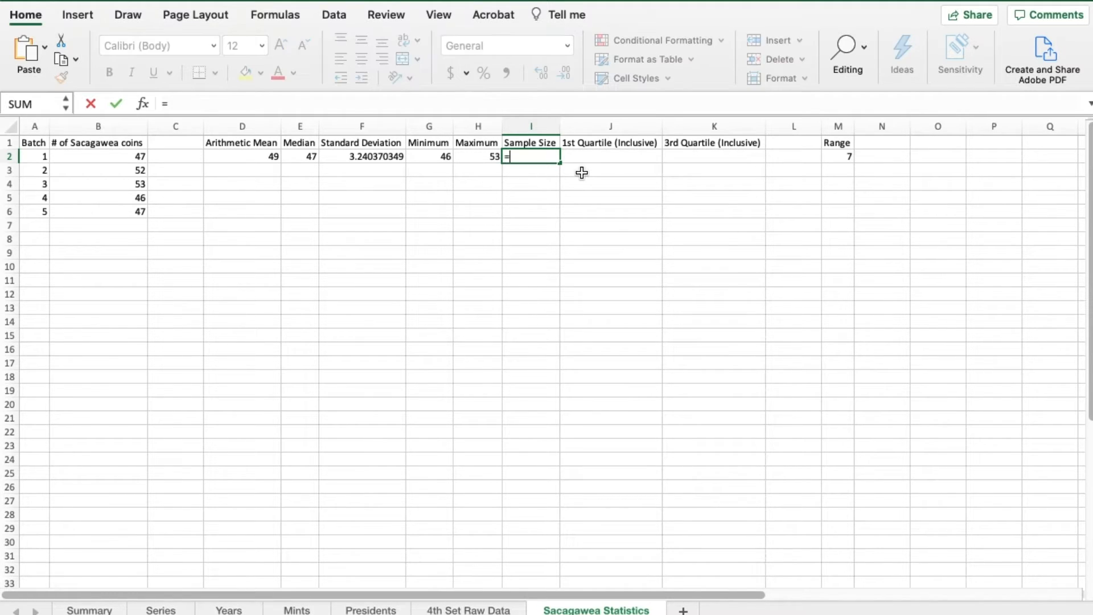
type("COUNT")
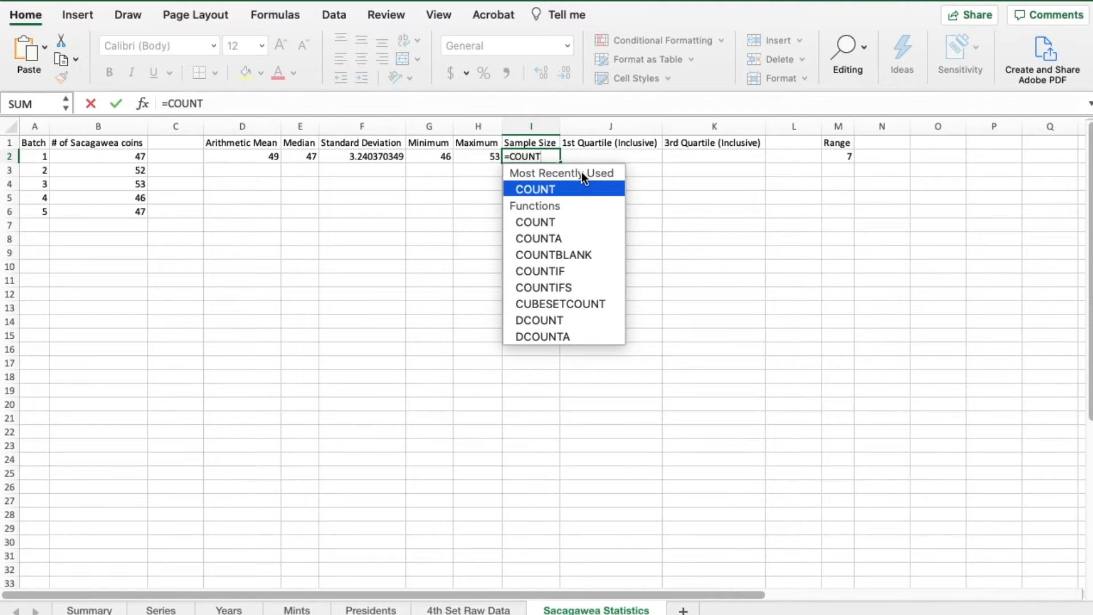
type("A(")
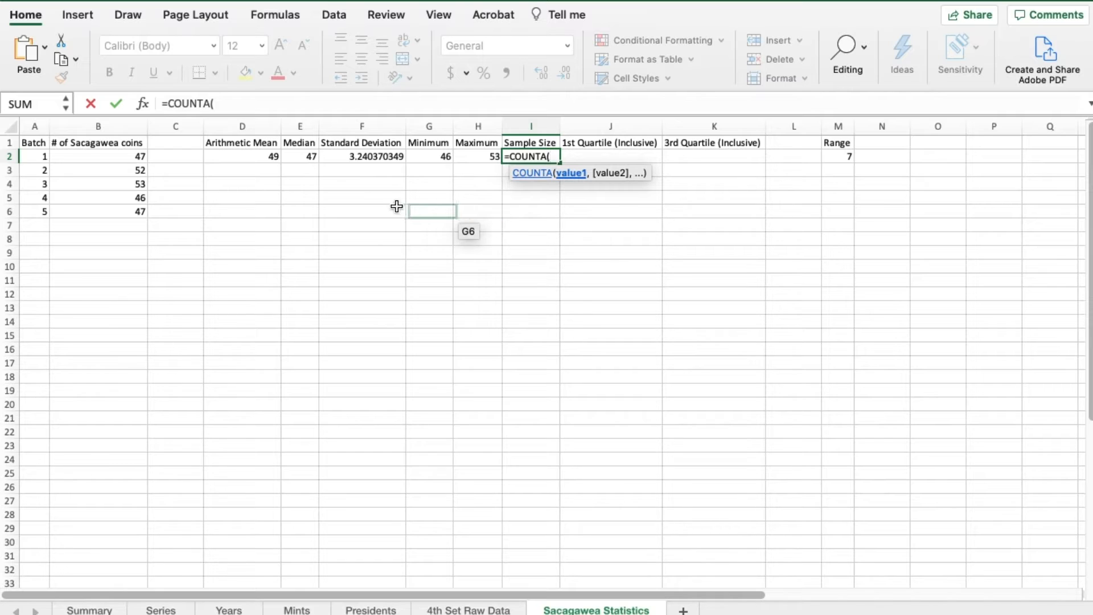
left_click_drag(133, 158, 128, 212)
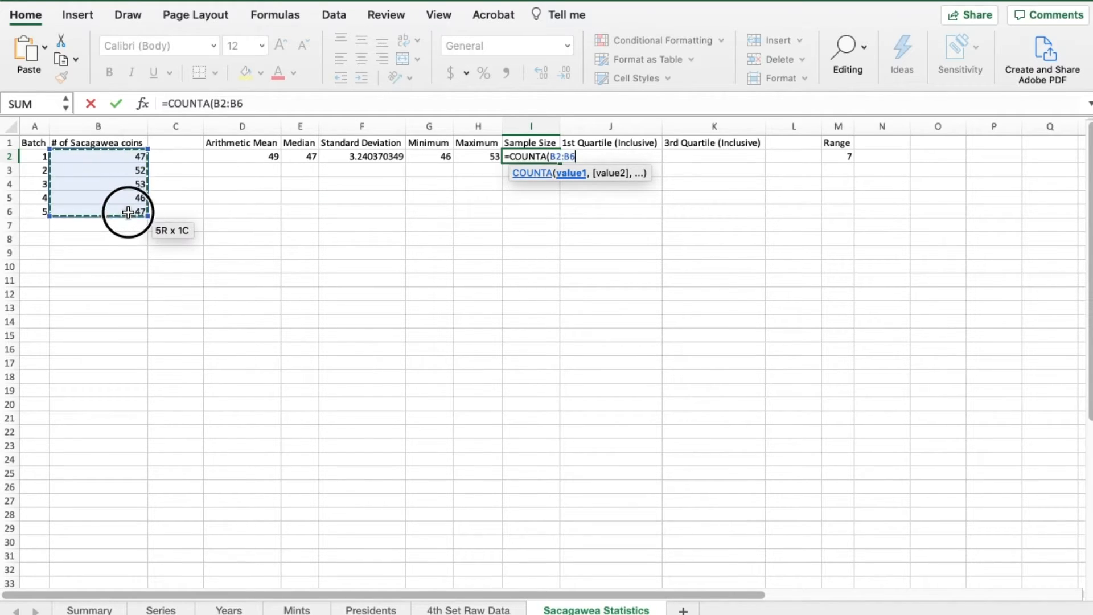
type(")")
key("Return")
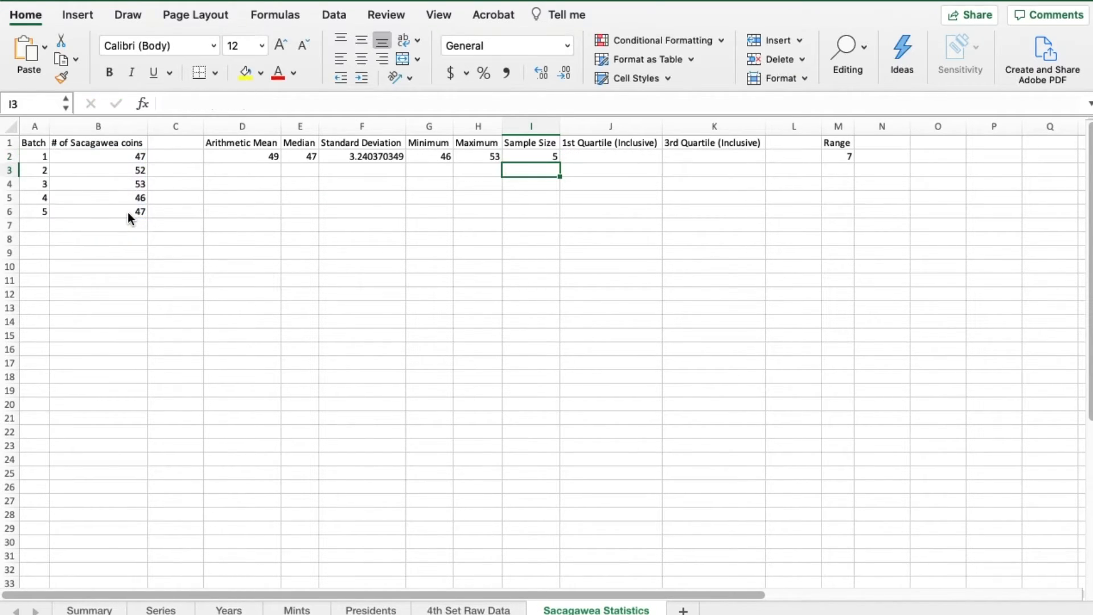
- Extend the counted range in the sample size formula in cell I2 to B2:B16
left_click(542, 152)
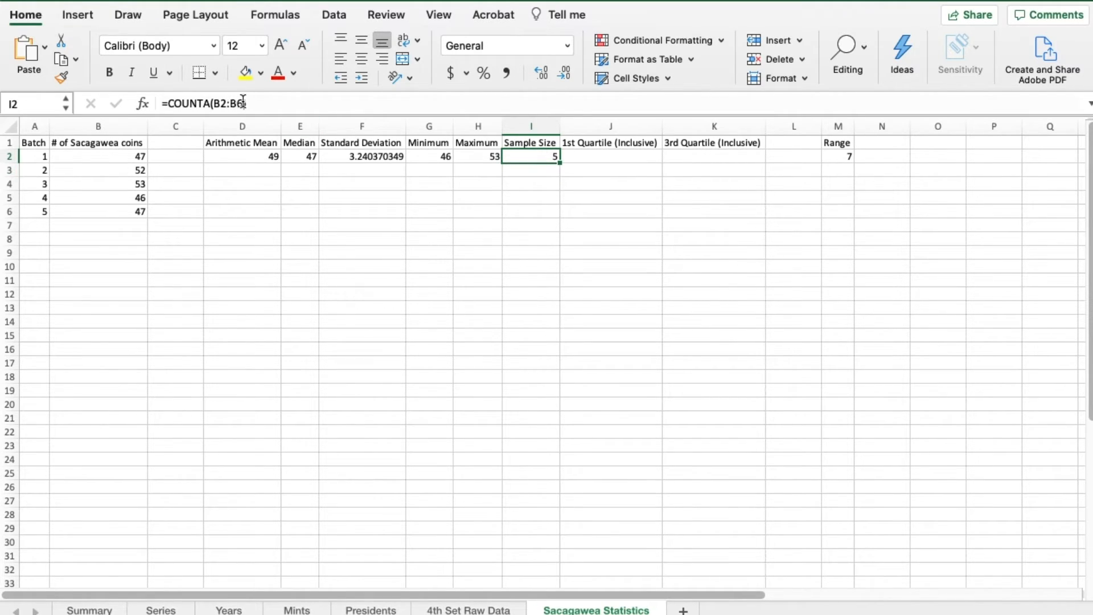
left_click(237, 103)
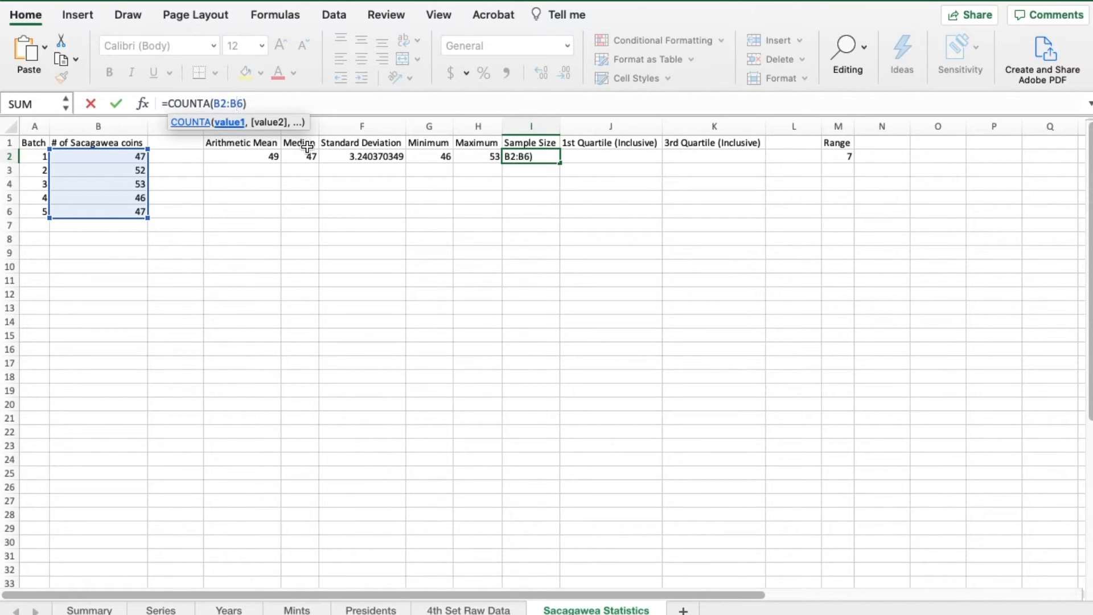
type("1")
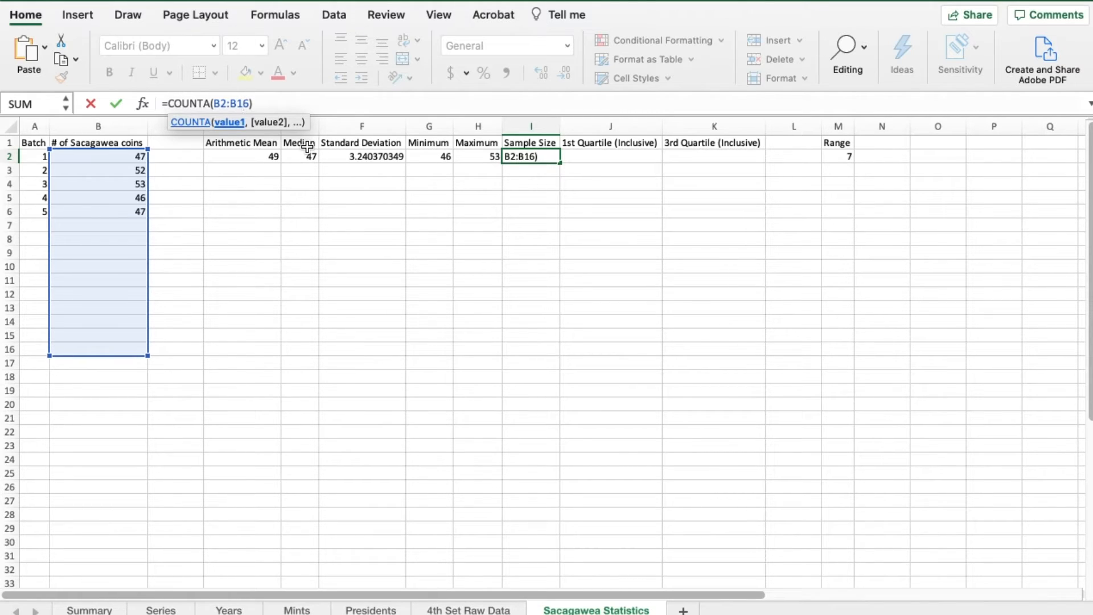
key("Return")
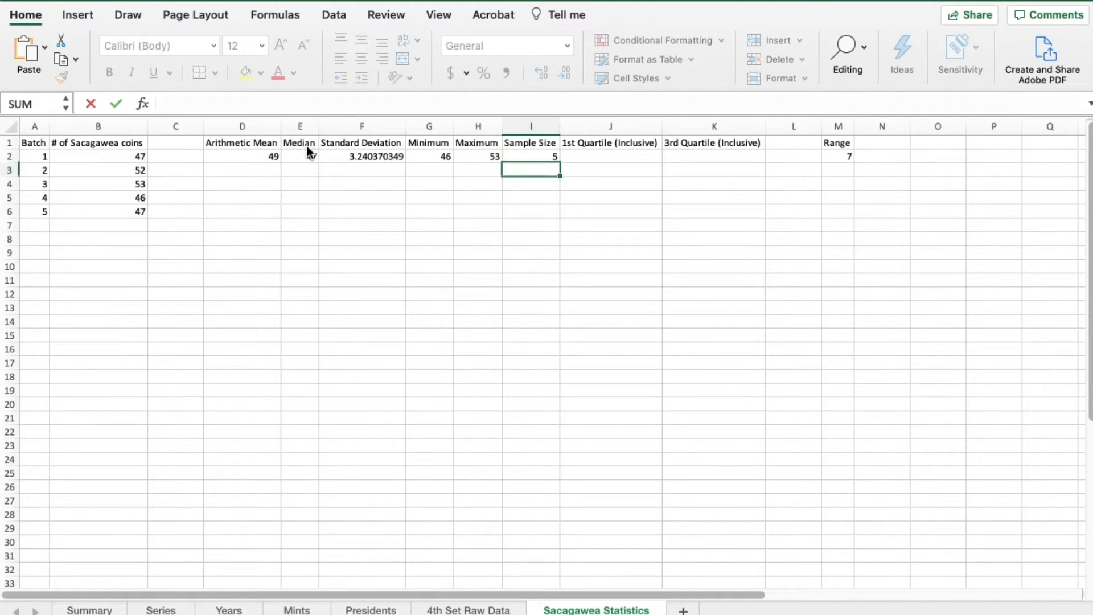
key("Up")
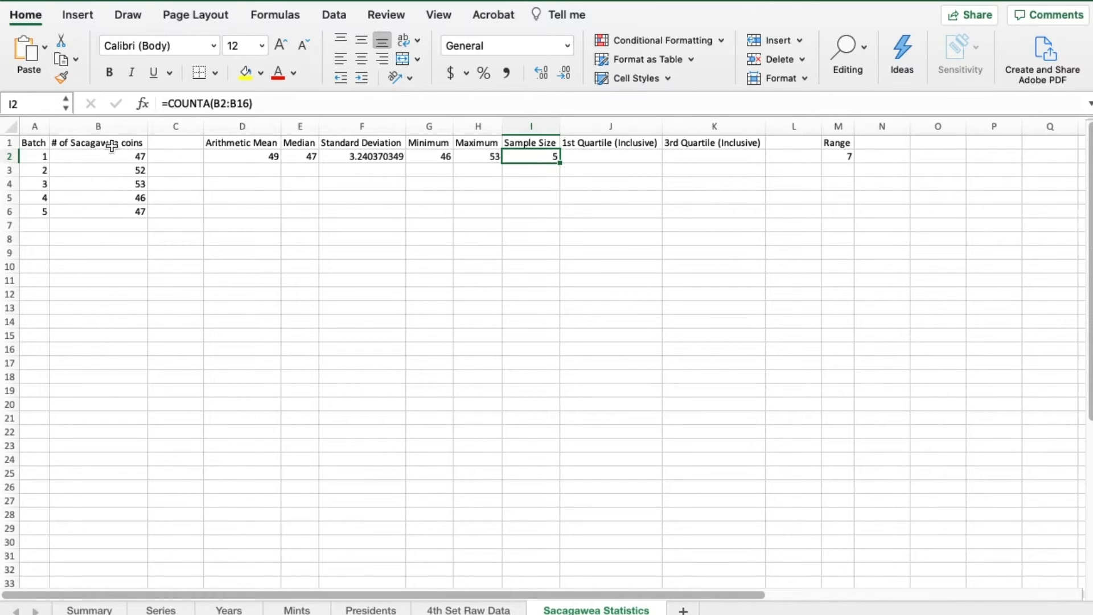
- Enter an inclusive quartile formula over the coin counts in cell J2 as =QUARTILE.INC(B2:B6)
key("Tab")
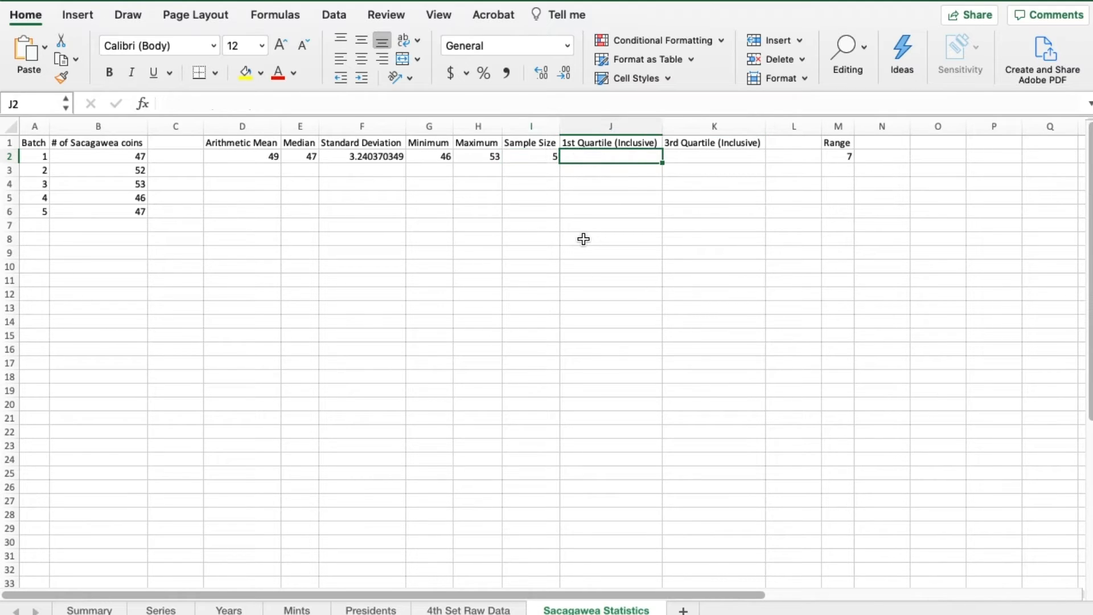
type("=")
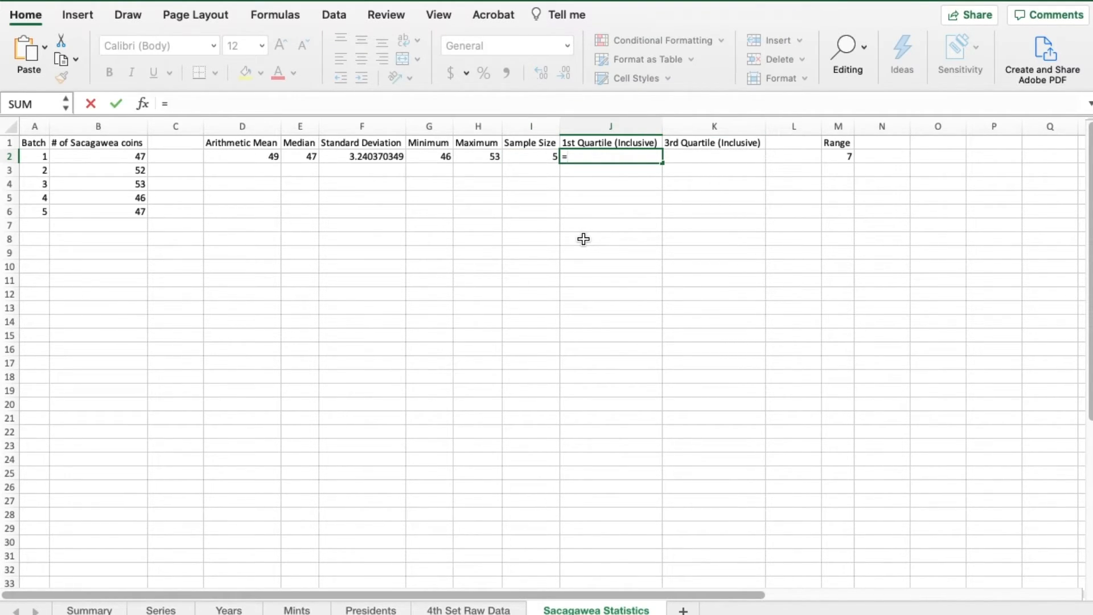
type("QUAR")
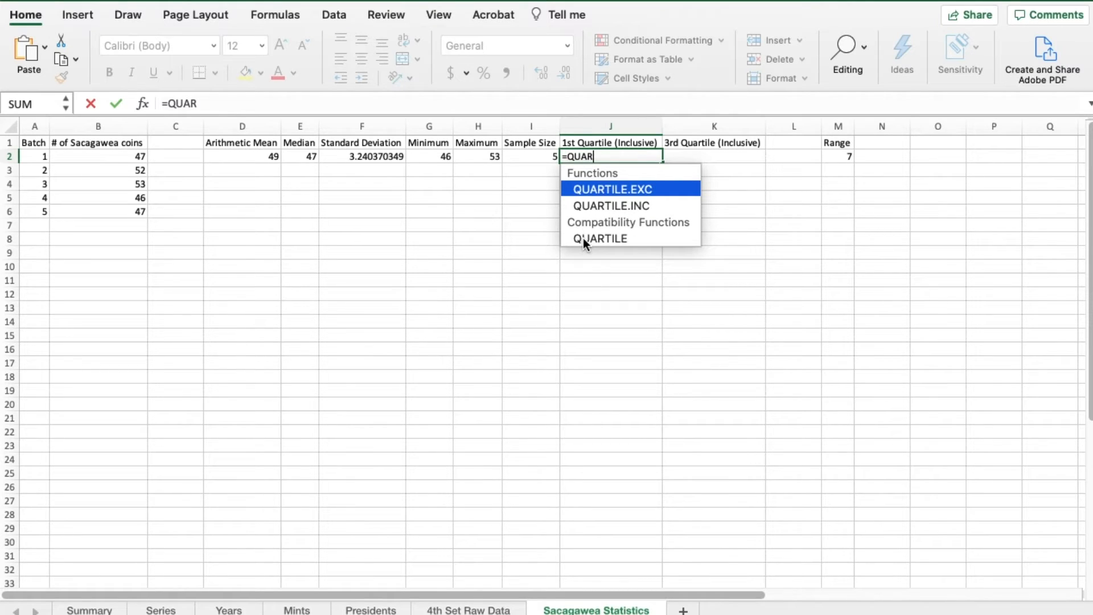
type("TILE")
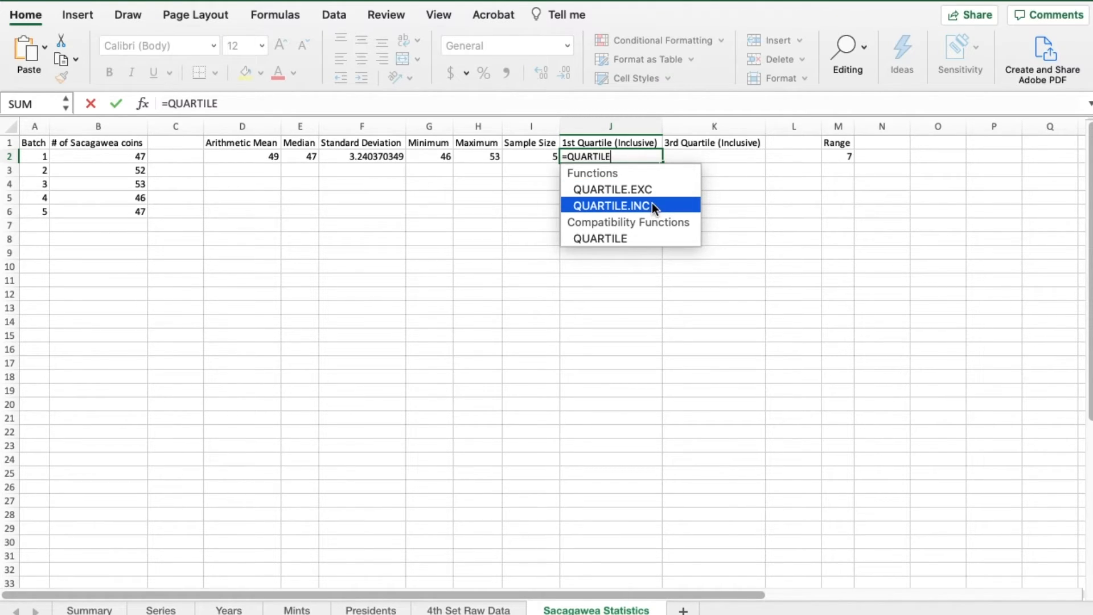
type(".INC")
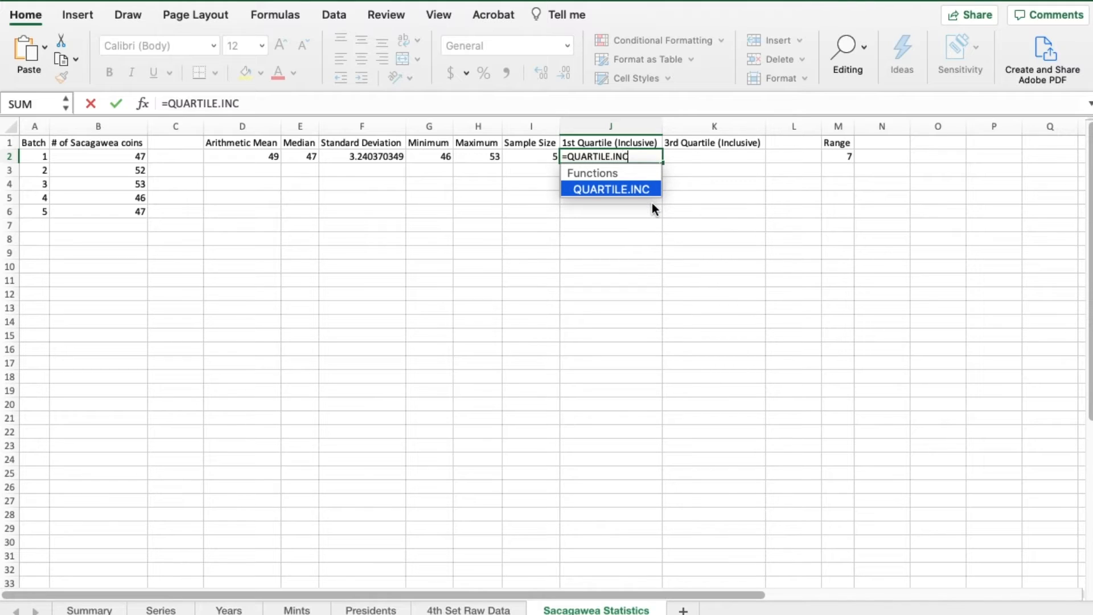
type("(")
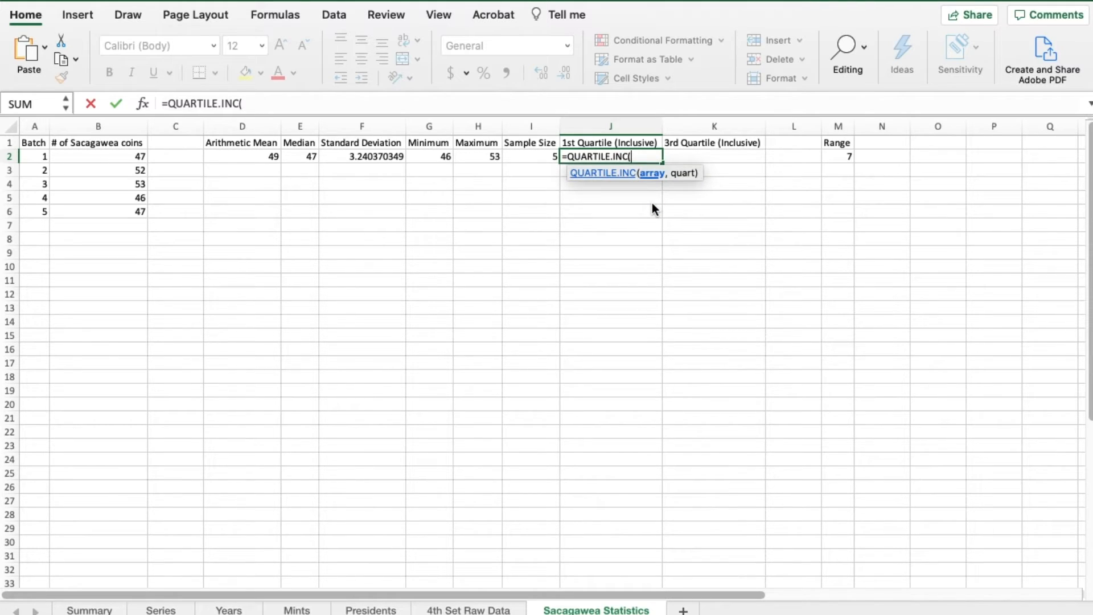
left_click(133, 158)
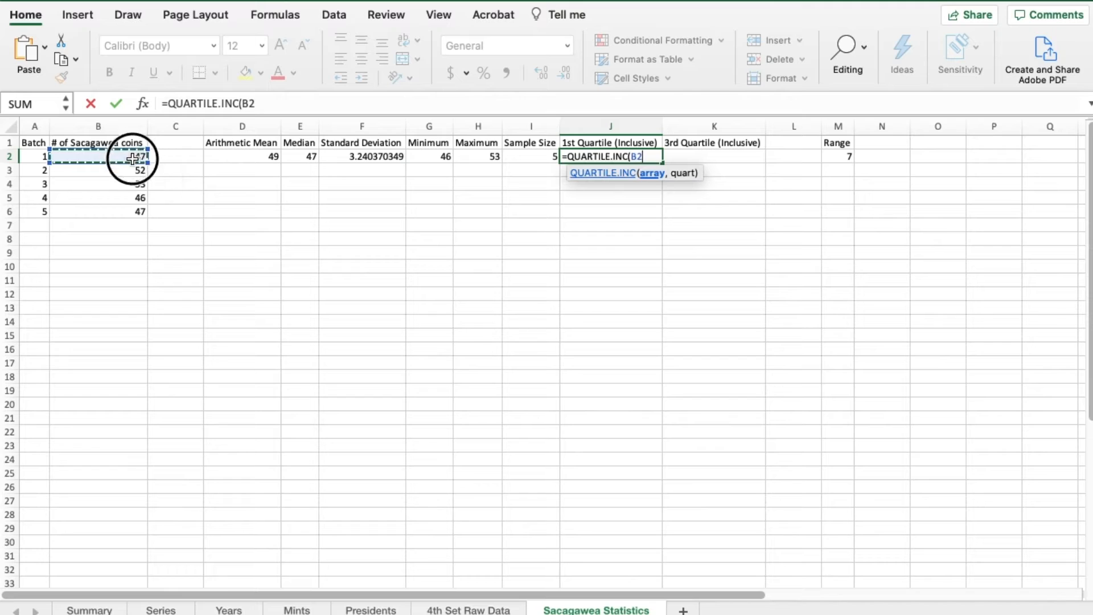
left_click_drag(132, 158, 122, 209)
type(")")
key("Return")
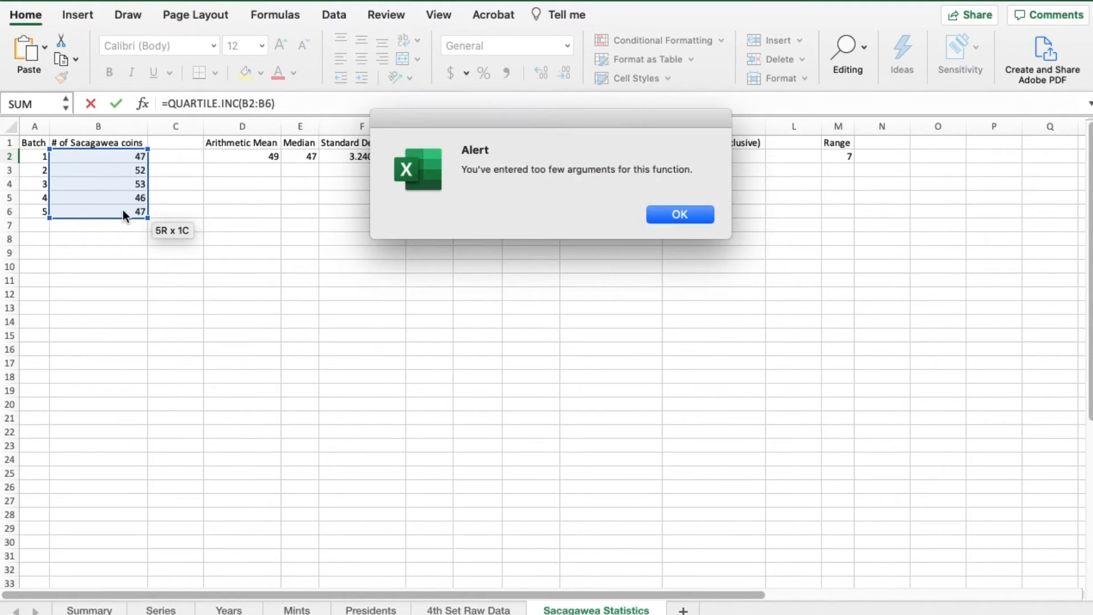
key("Return")
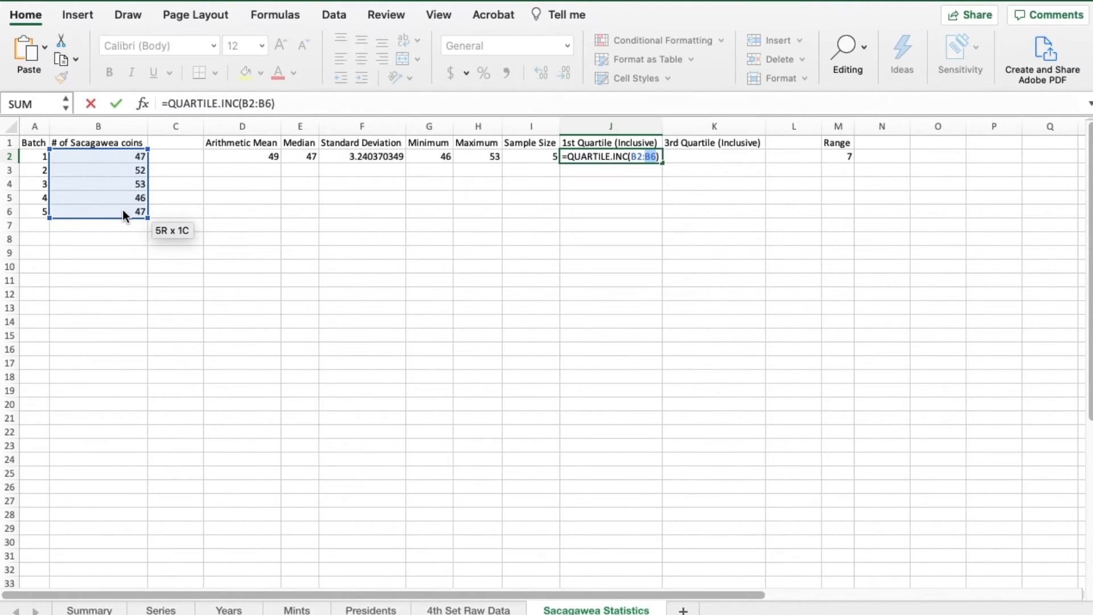
- Add quartile argument 1 to the formula in cell J2, making it =QUARTILE.INC(B2:B6,1)
left_click(271, 102)
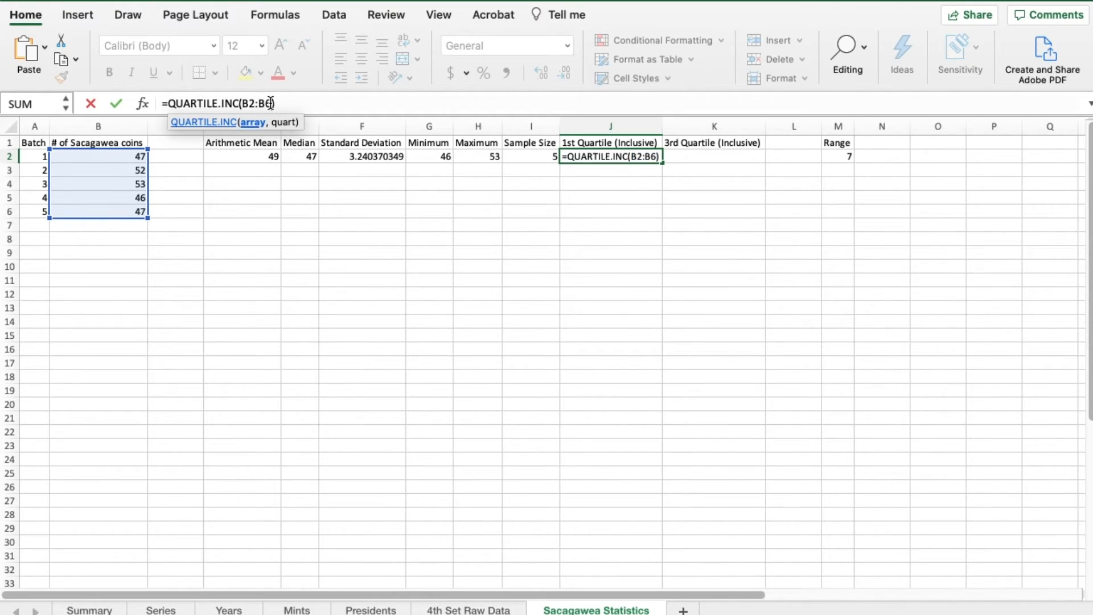
type(",1")
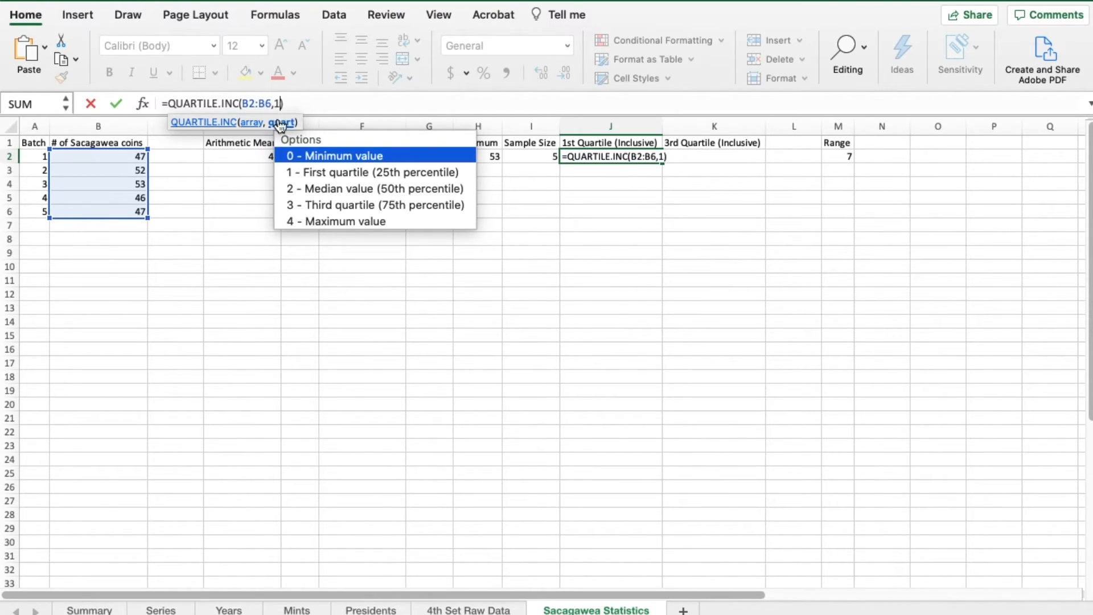
left_click_drag(242, 103, 272, 103)
key("Right")
key("Right")
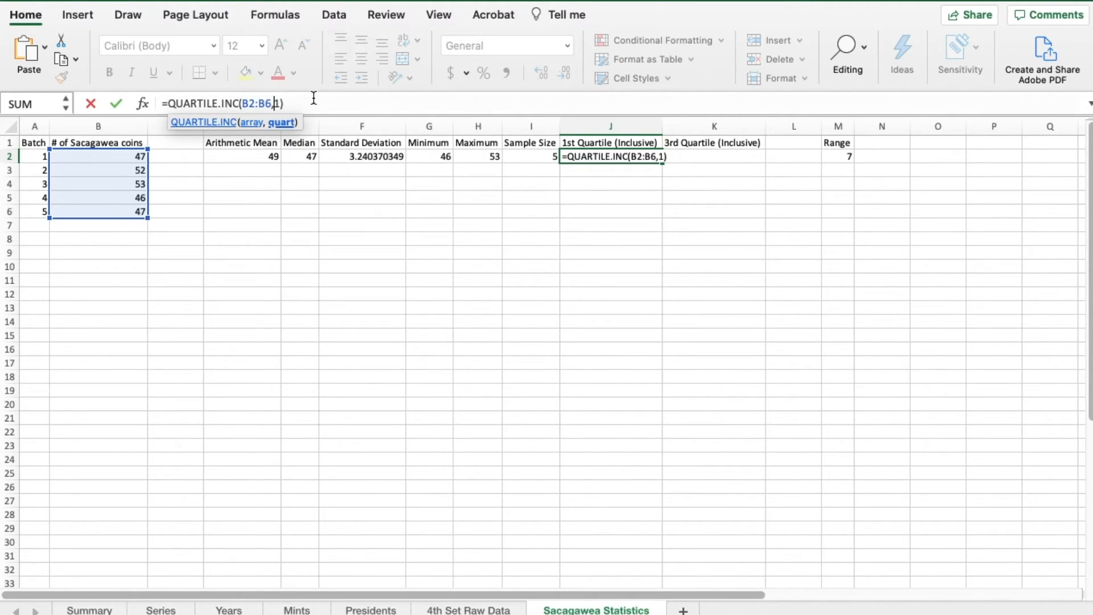
double_click(277, 104)
key("Return")
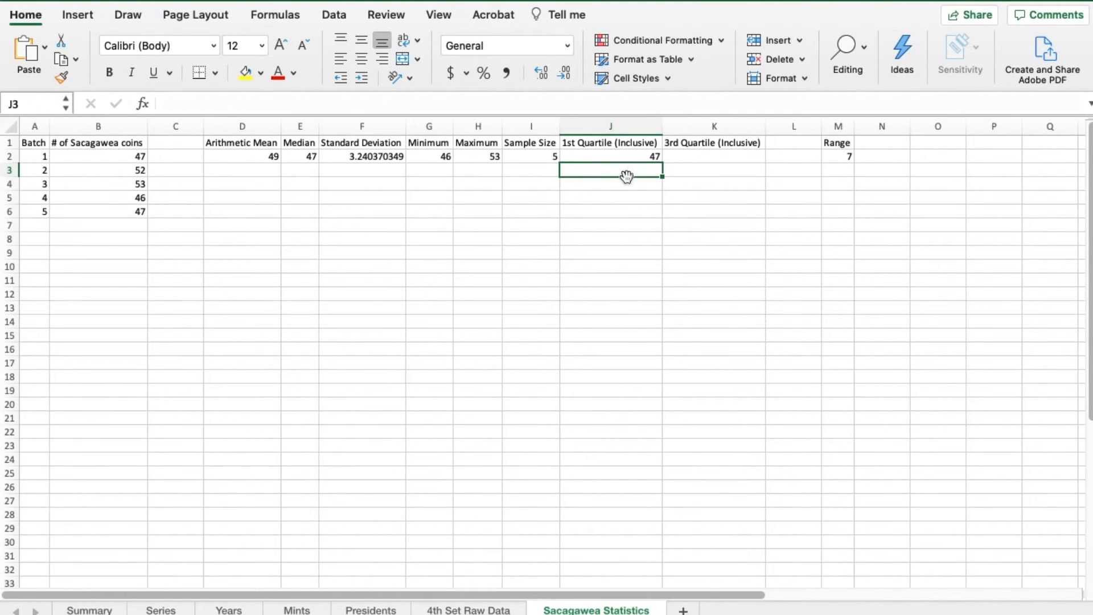
- Calculate the exclusive first quartile of the coin counts in cell J3 with =QUARTILE.EXC(B2:B6,1)
type("=")
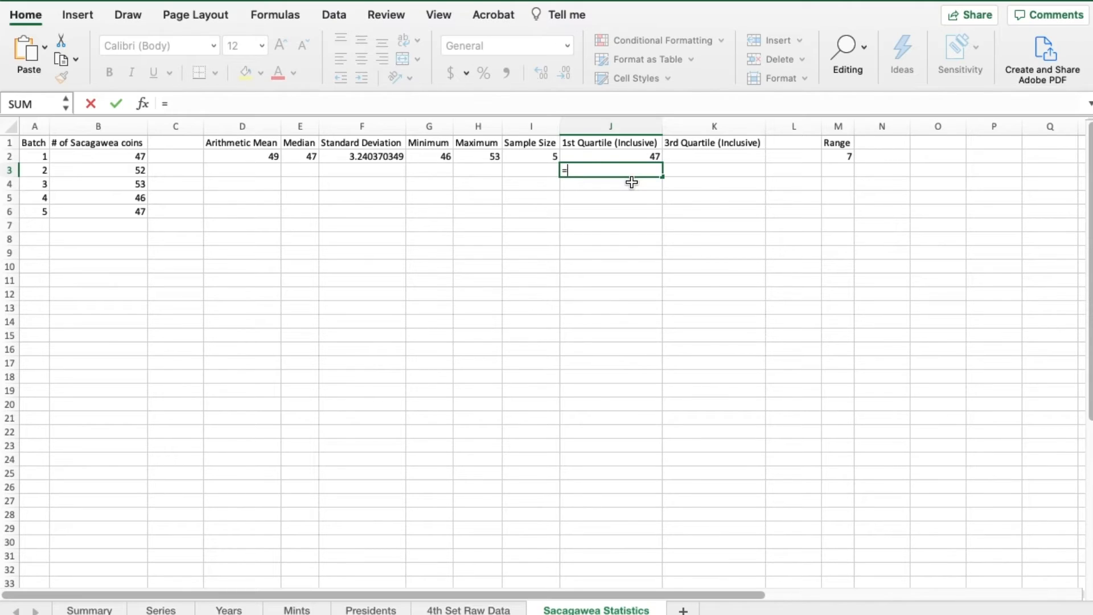
type("QUART")
key("BackSpace")
type("RTIE")
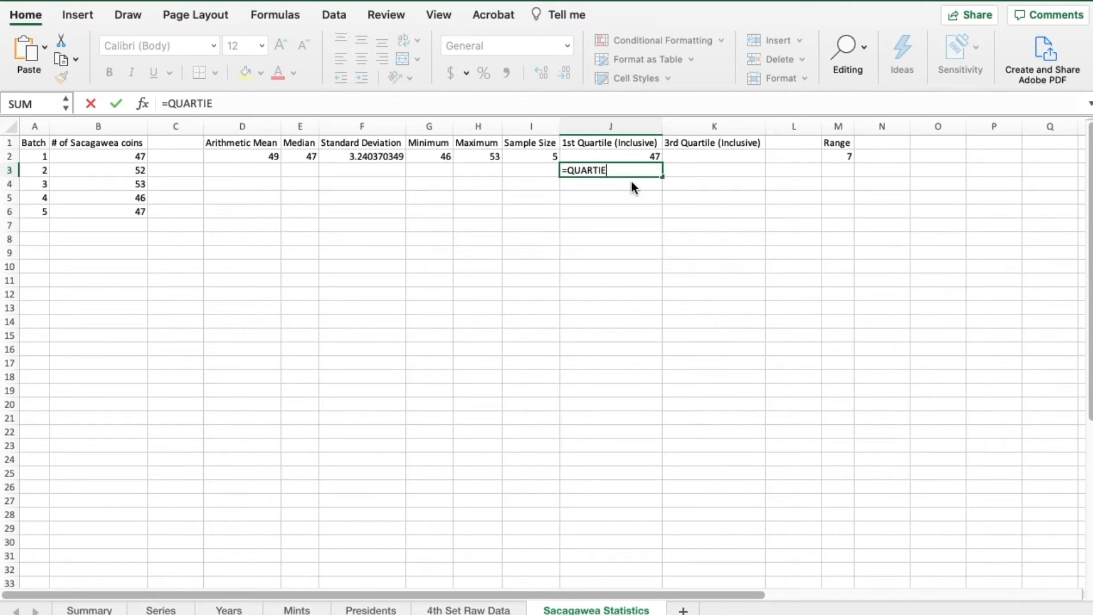
key("BackSpace")
type("LE.E")
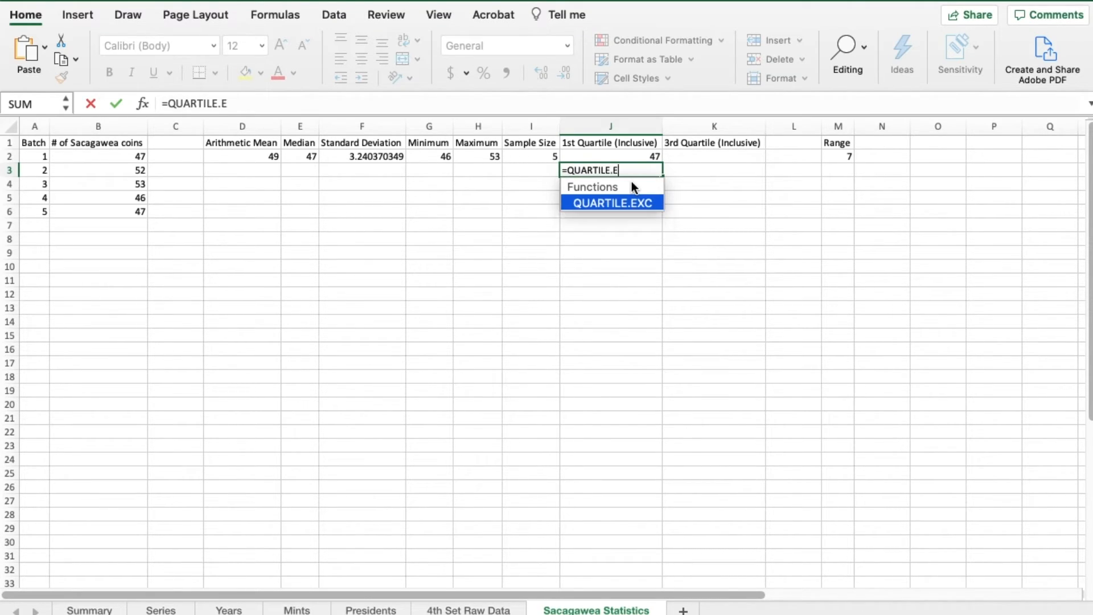
type("XC(")
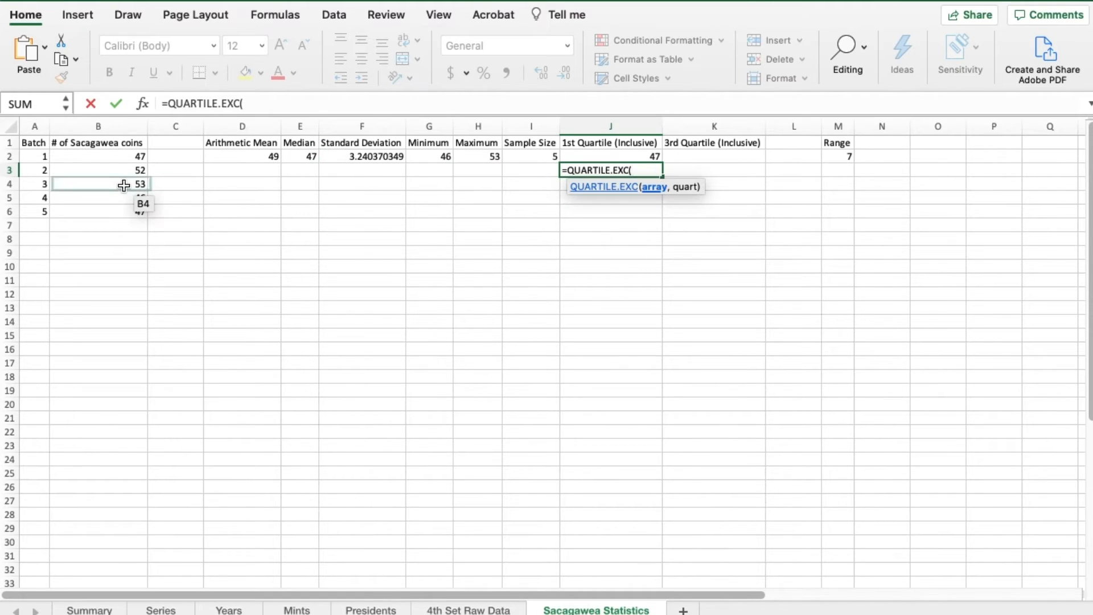
left_click_drag(119, 156, 122, 209)
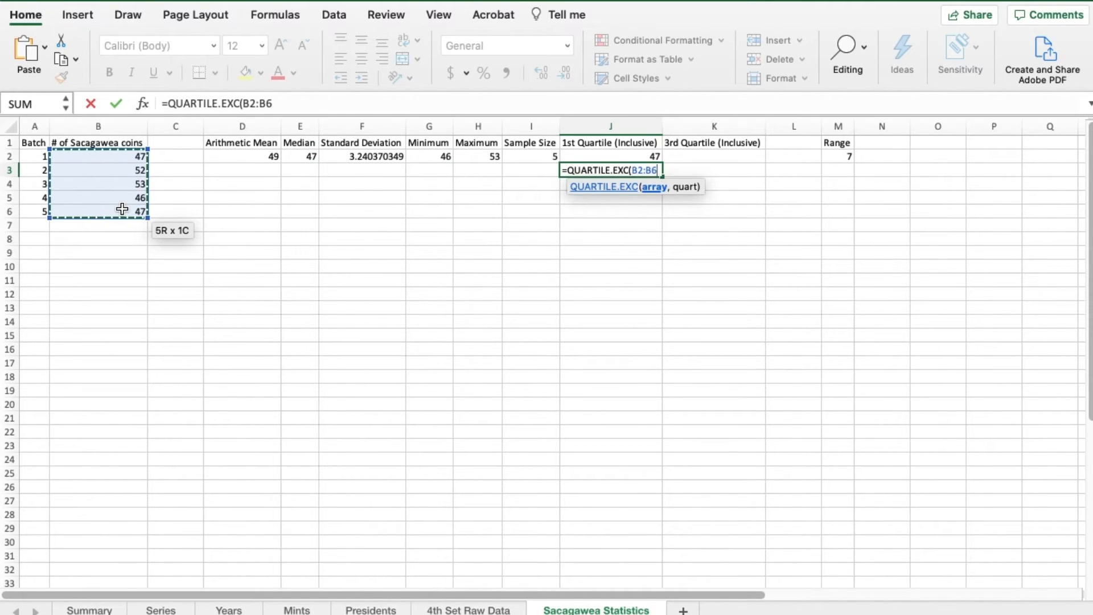
type(",1)")
key("Return")
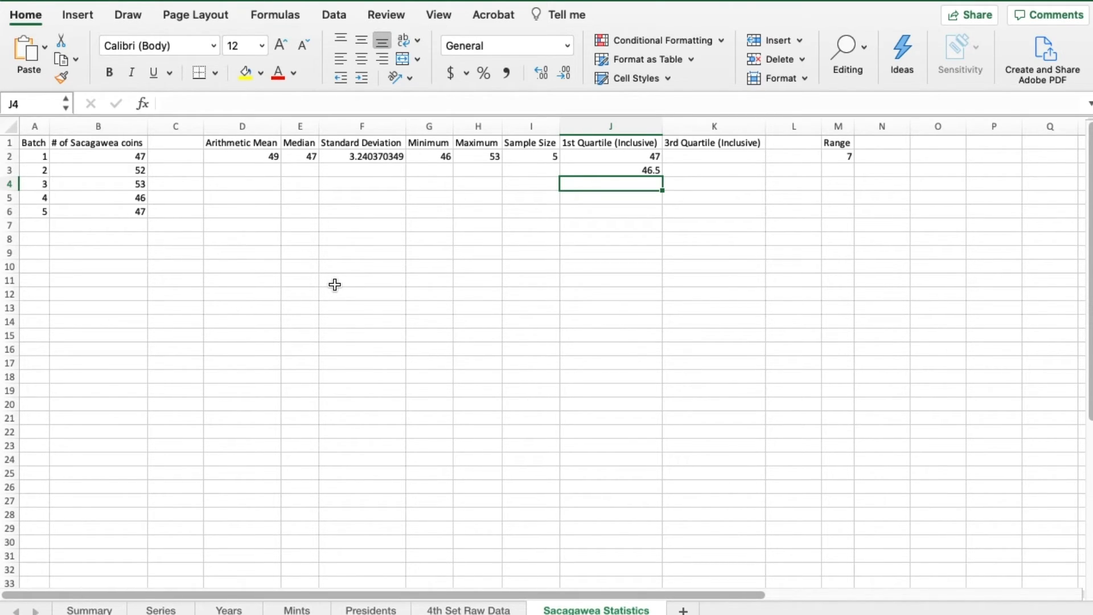
- Compare the inclusive and exclusive first quartile formulas and results in cells J2 and J3
key("Up")
key("Up")
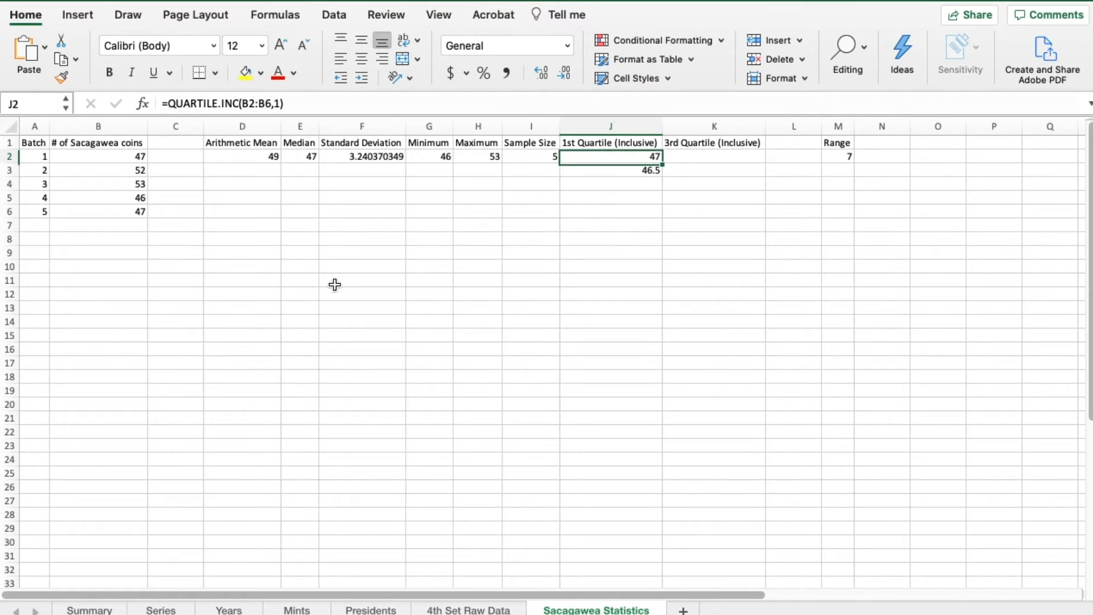
key("Down")
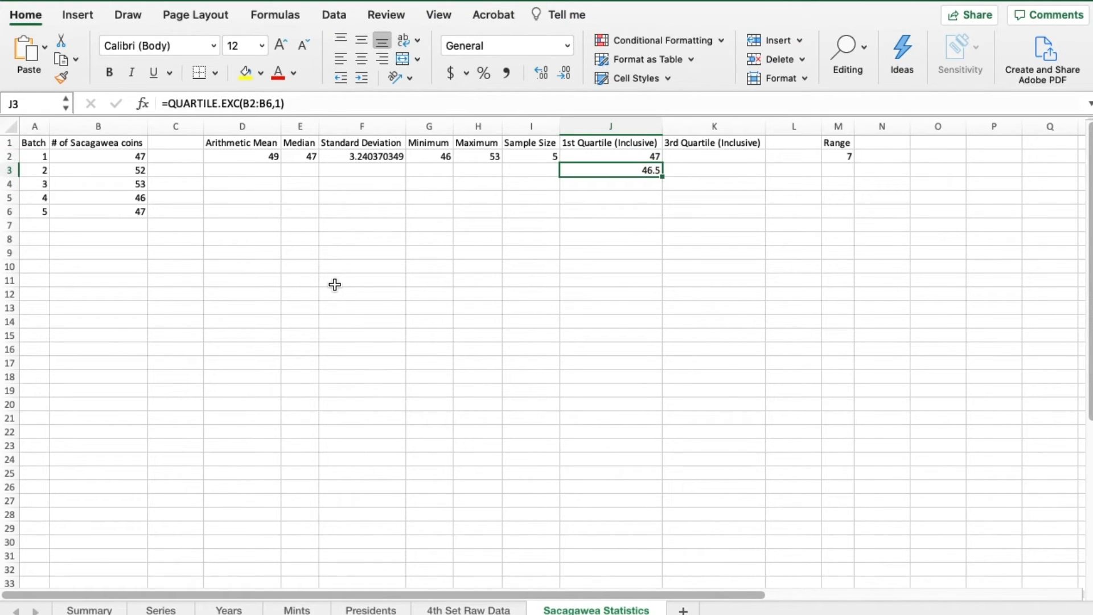
key("Up")
key("Up")
key("Down")
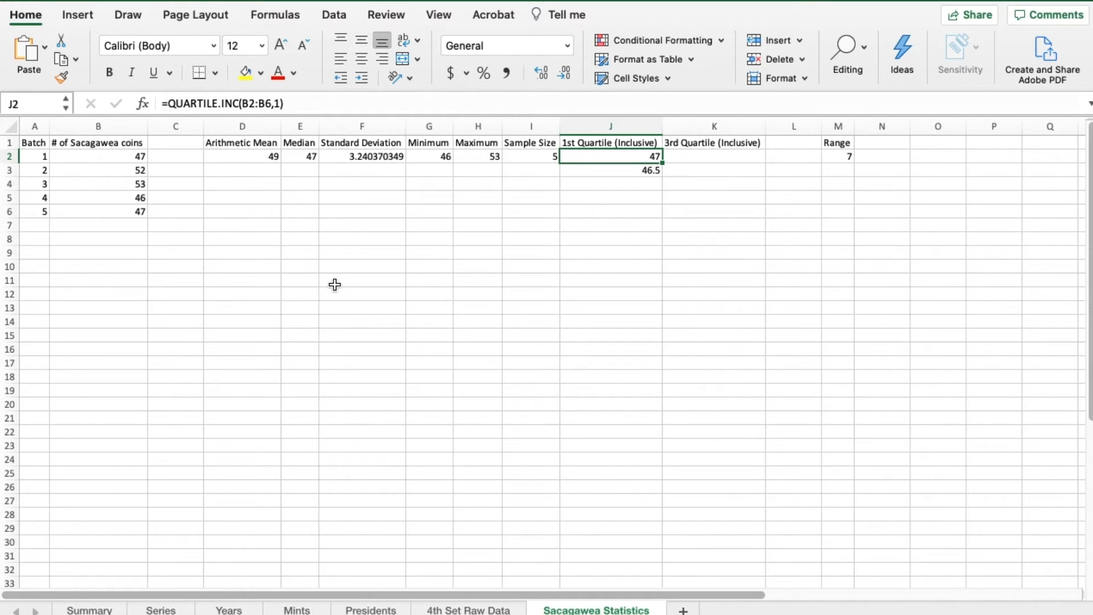
key("Up")
key("Down")
key("Down")
key("Up")
- Calculate the inclusive quartile 0 (minimum value) of the coin counts in cell J6 with =QUARTILE.INC(B2:B6,0)
left_click(606, 213)
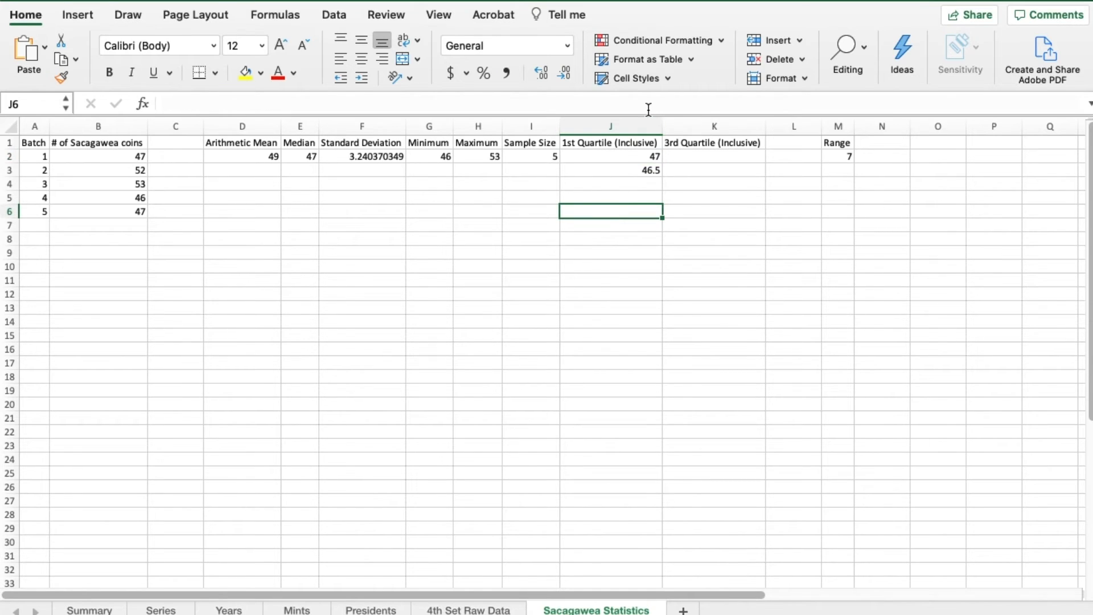
type("=")
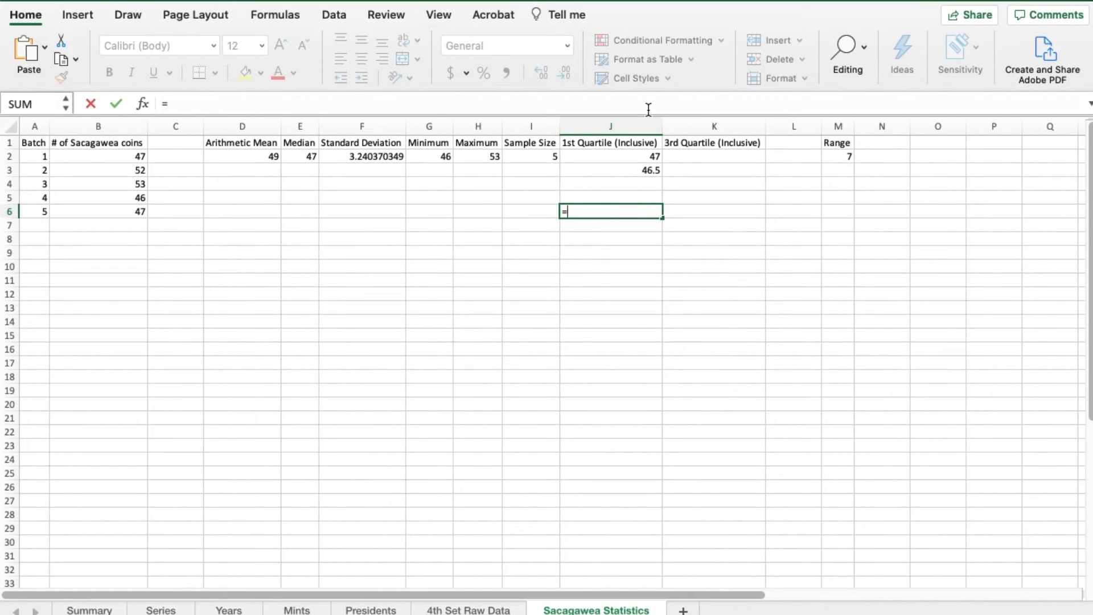
type("Q")
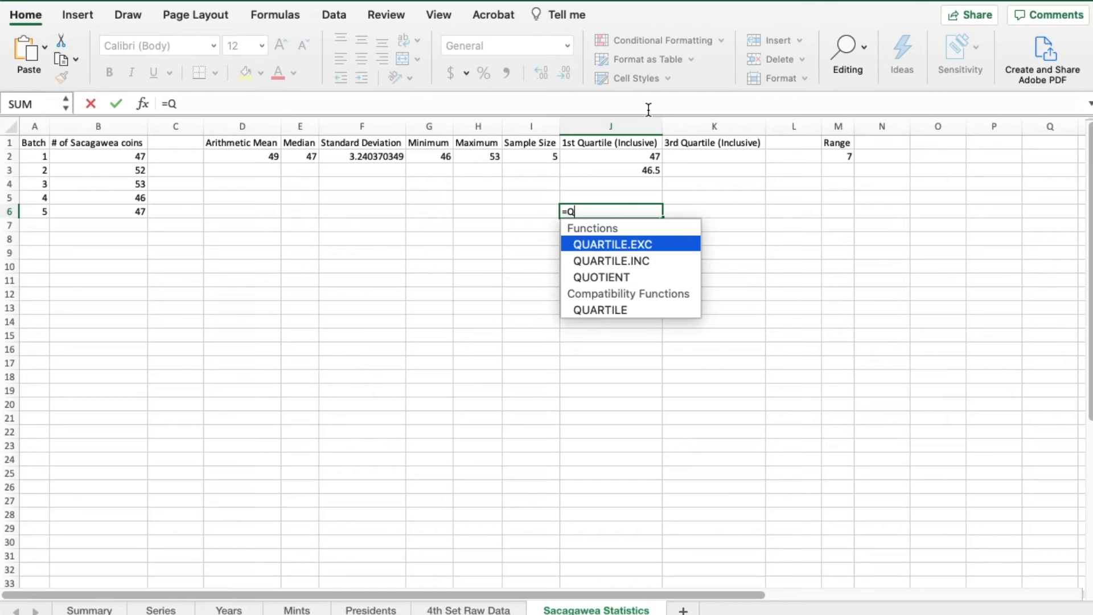
type("UARTILE.INC(")
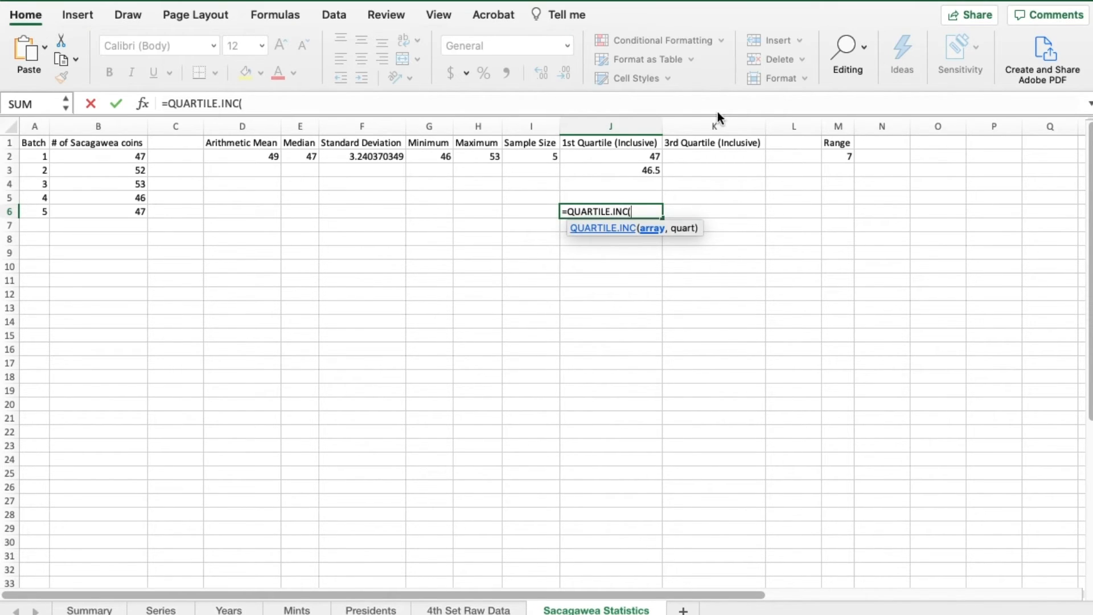
left_click(86, 157)
left_click_drag(86, 157, 86, 206)
type(",")
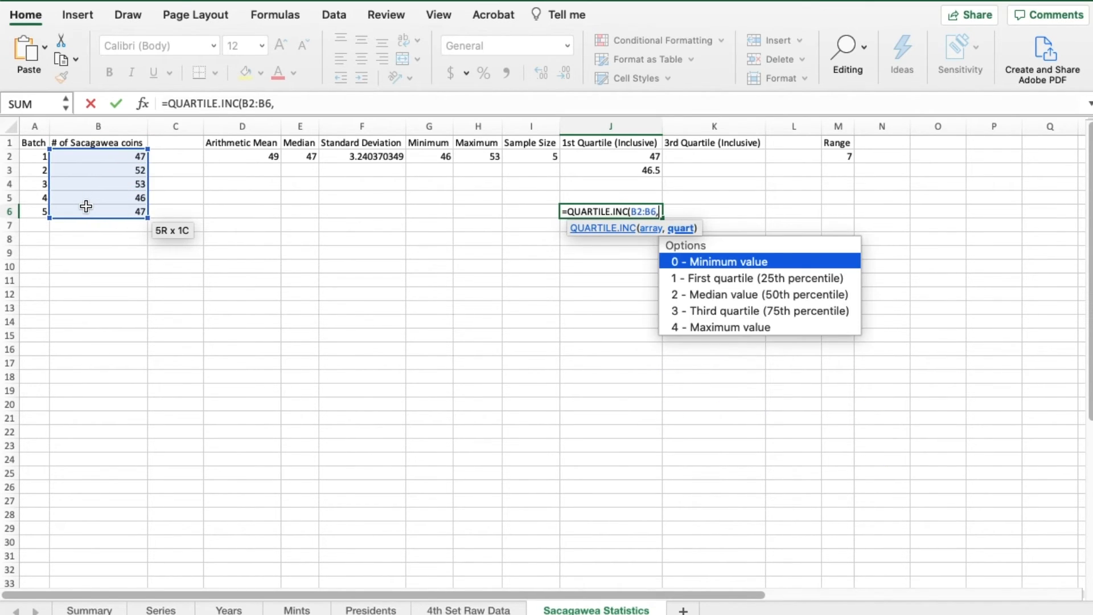
type("0)")
key("Return")
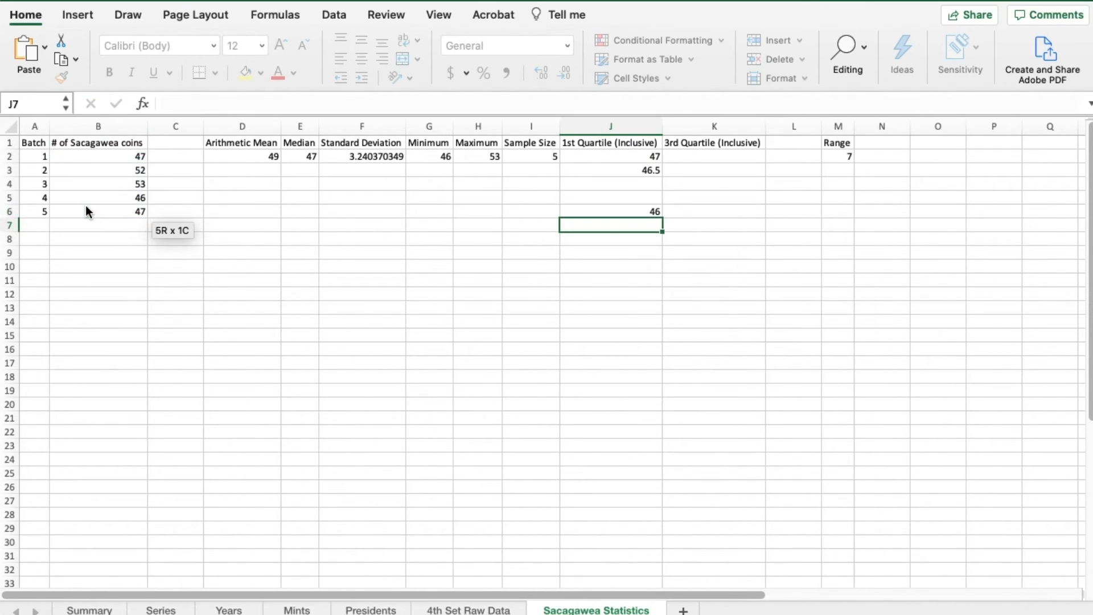
key("Up")
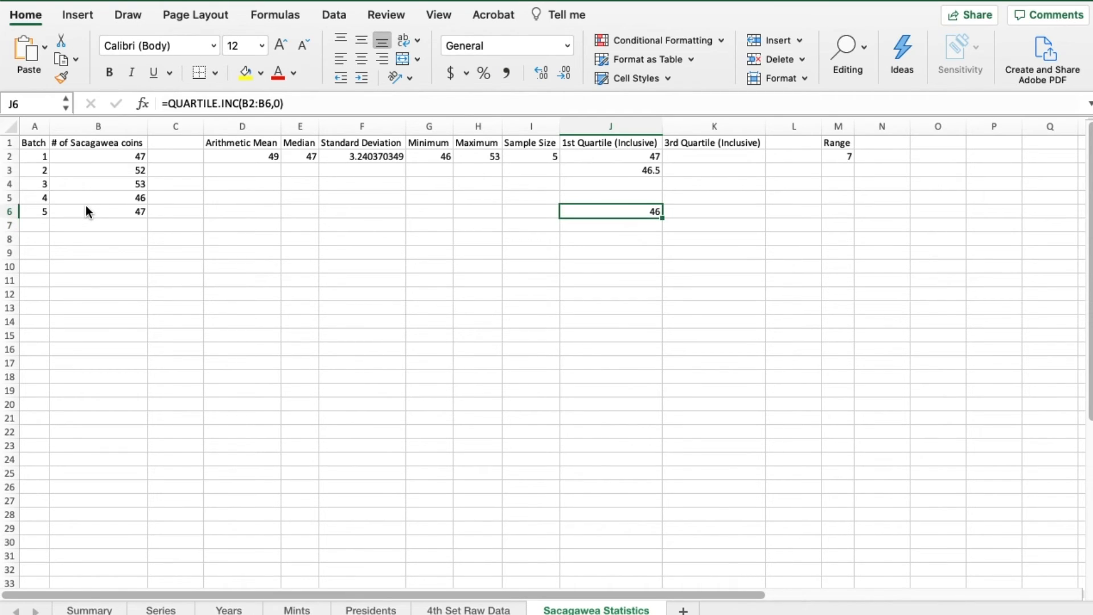
- Try the exclusive quartile function with quartile 0 in cell J7 using =QUARTILE.EXC(B2:B6,0), and inspect that cell
key("Down")
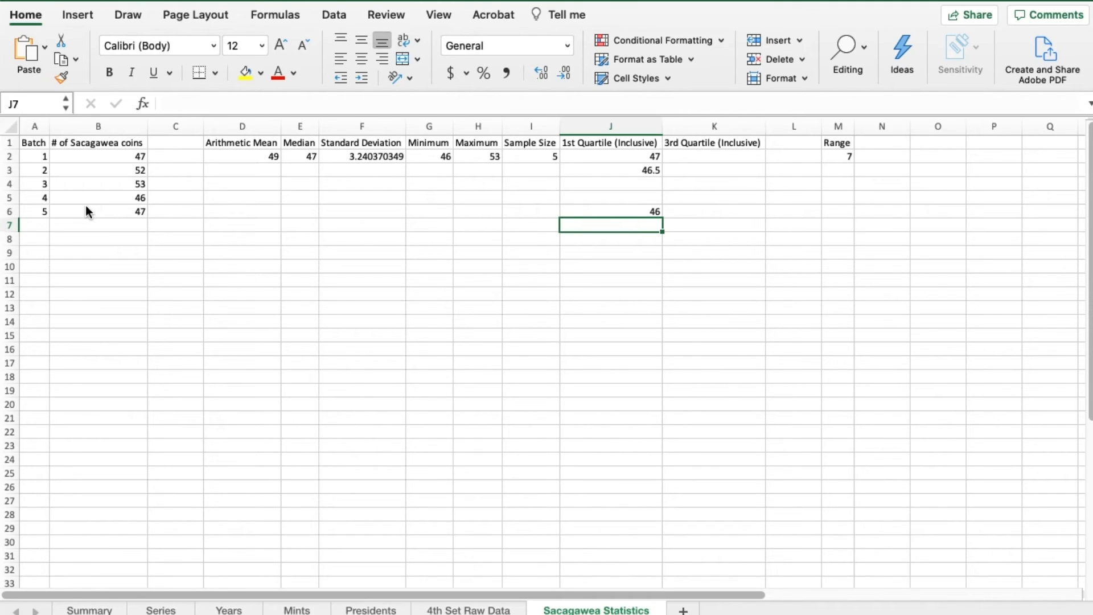
type("=Q")
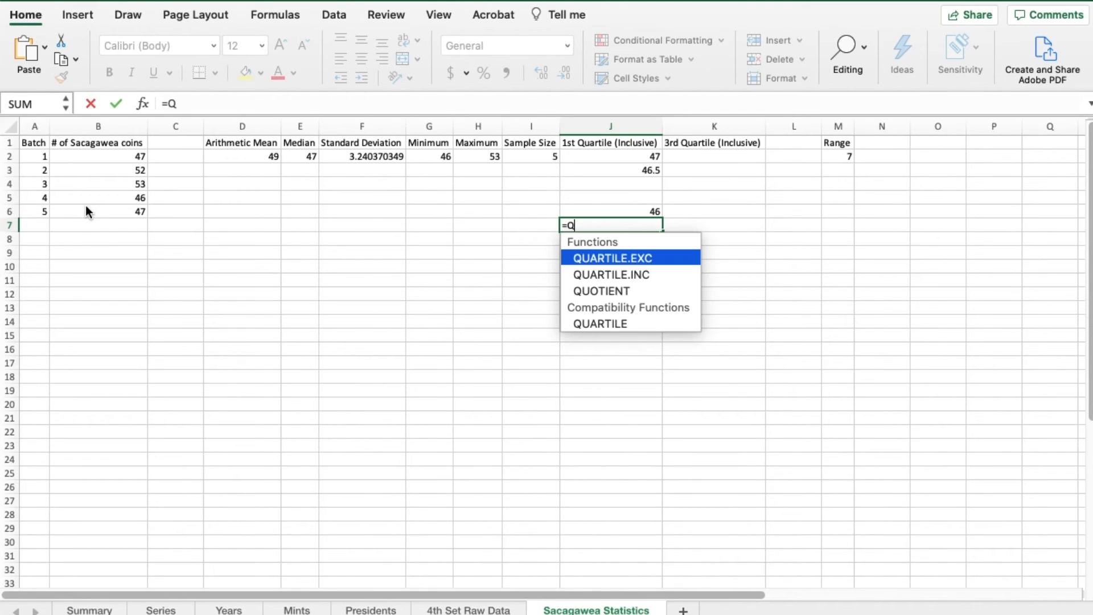
type("UARTI")
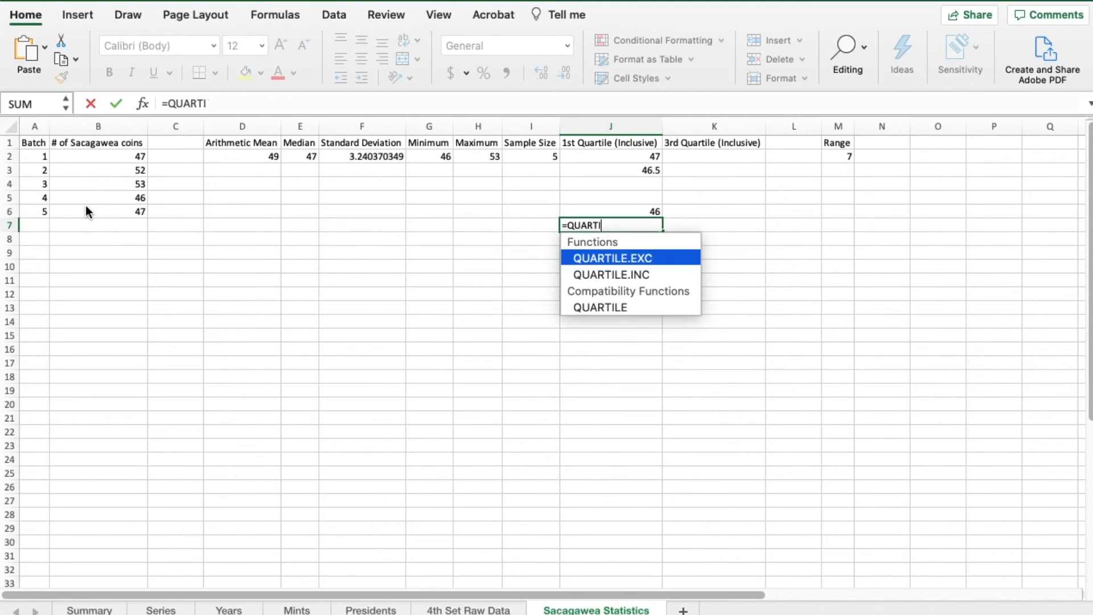
type("LE.EXC(")
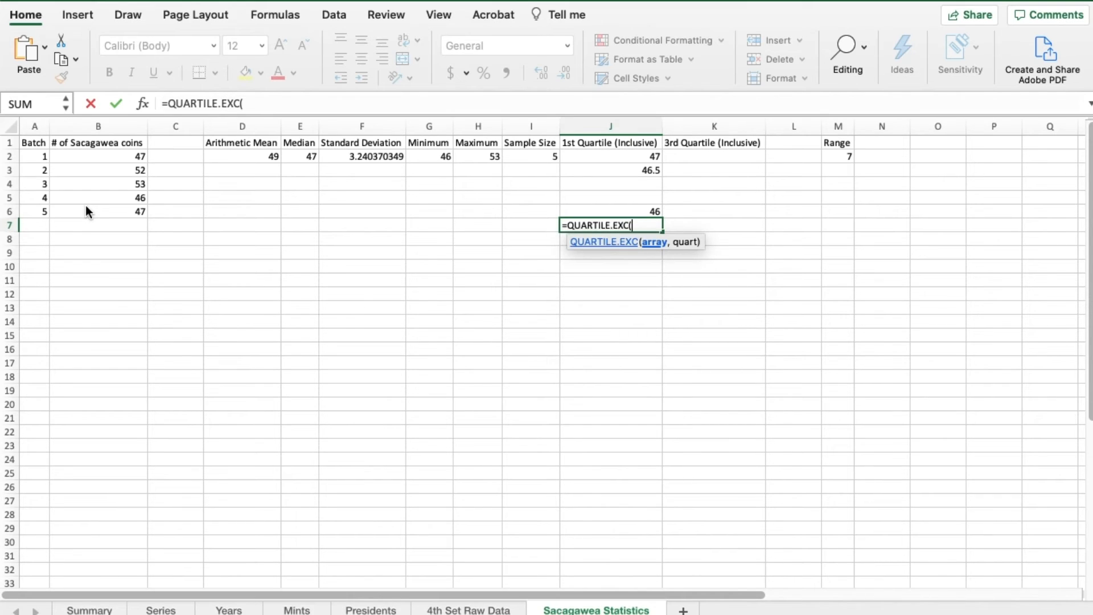
left_click_drag(92, 163, 92, 213)
type(",0)")
key("Return")
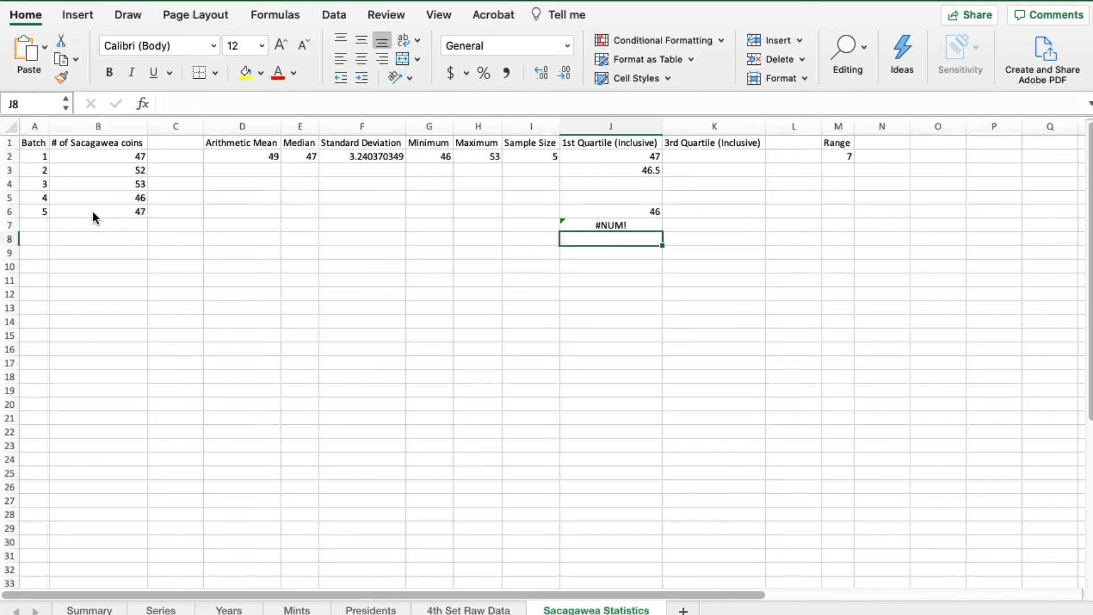
key("Up")
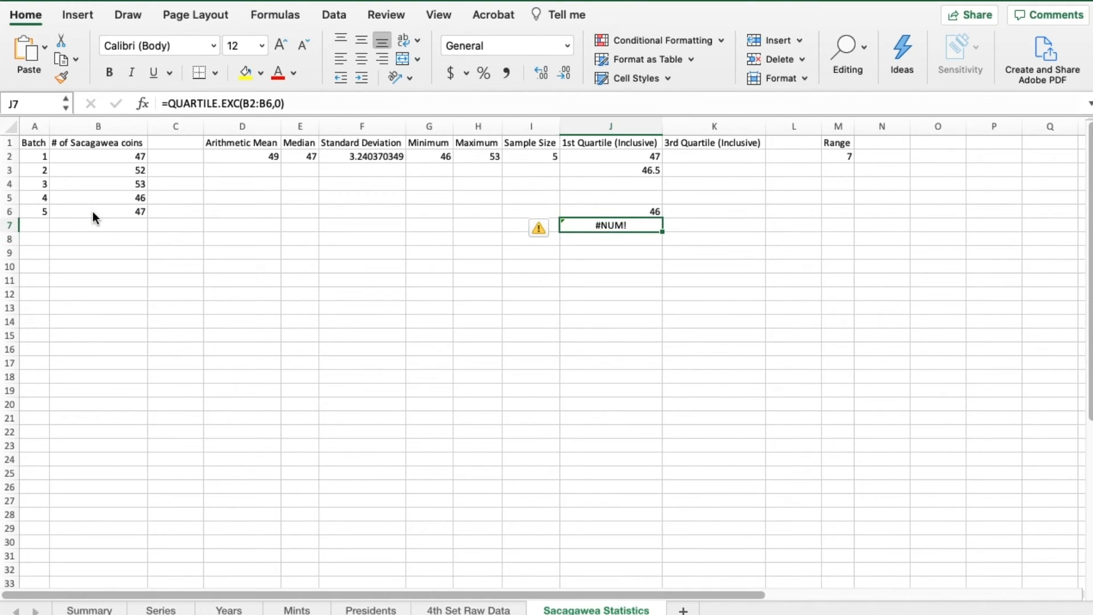
- Clear the trial quartile 0 formulas in J6:J8 and the exclusive first quartile formula in J3
key("Down")
key("Up")
key("Up")
key("shift+Down")
key("shift+Down")
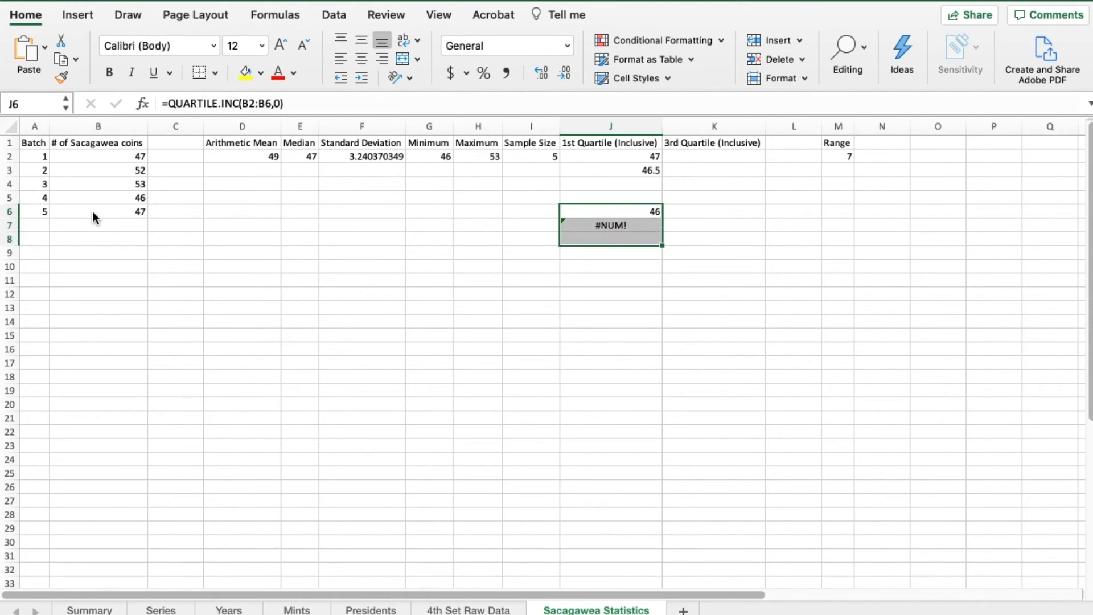
key("Delete")
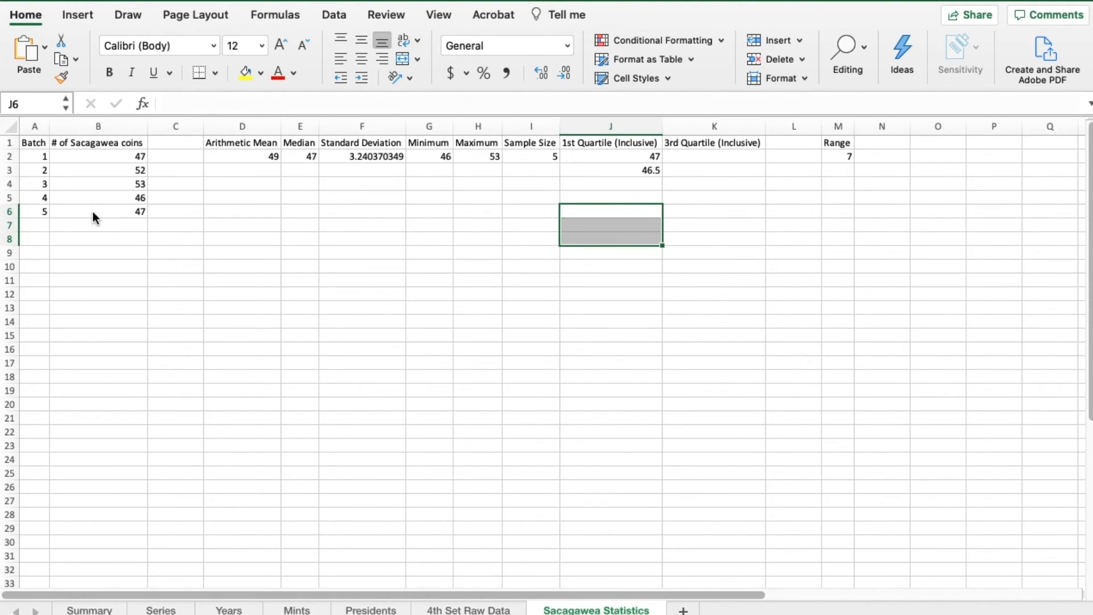
left_click(601, 170)
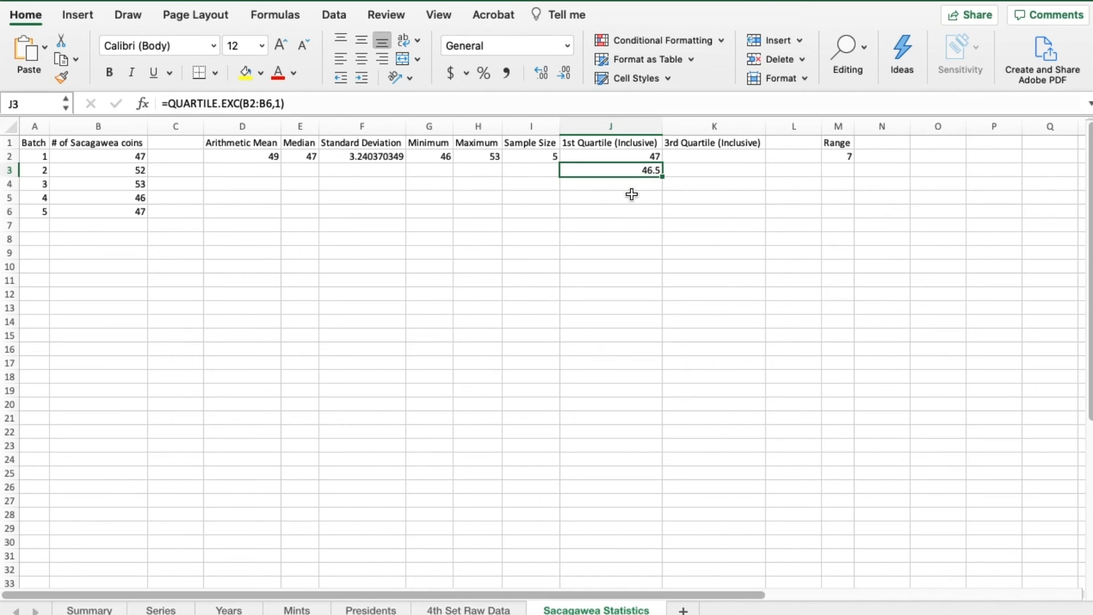
key("Delete")
- Calculate the inclusive third quartile of the coin counts in cell K2 with =QUARTILE.INC(B2:B6,3)
key("Up")
key("Right")
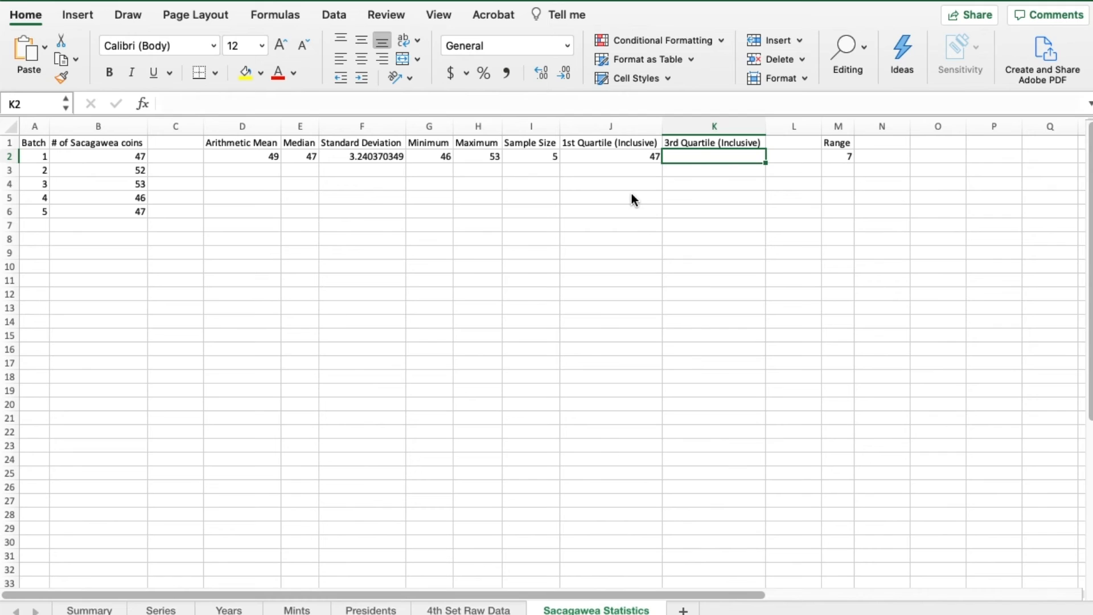
type("=")
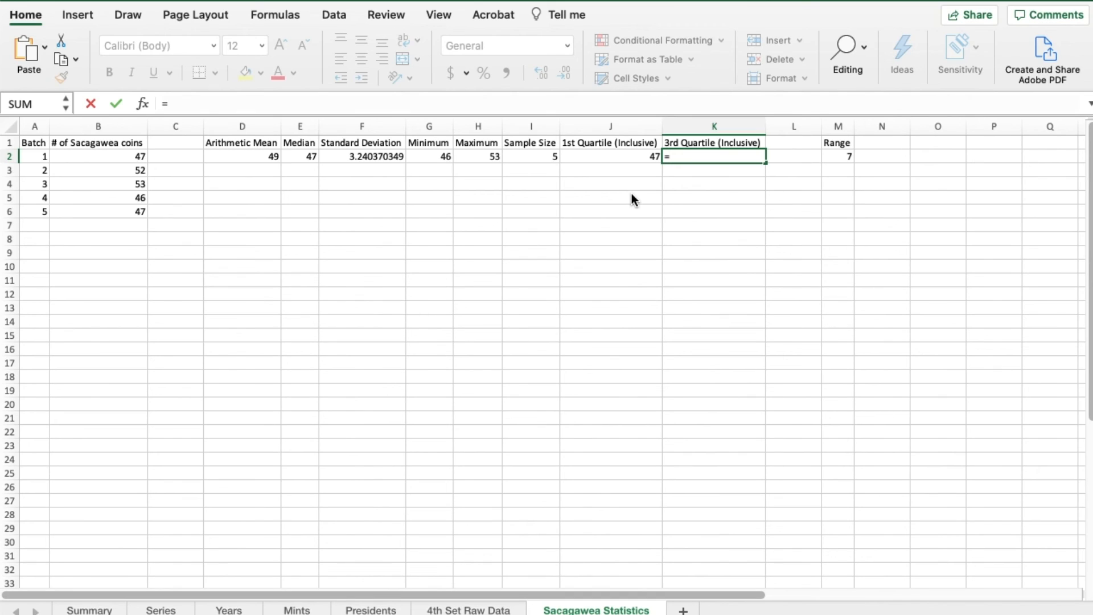
type("QUART")
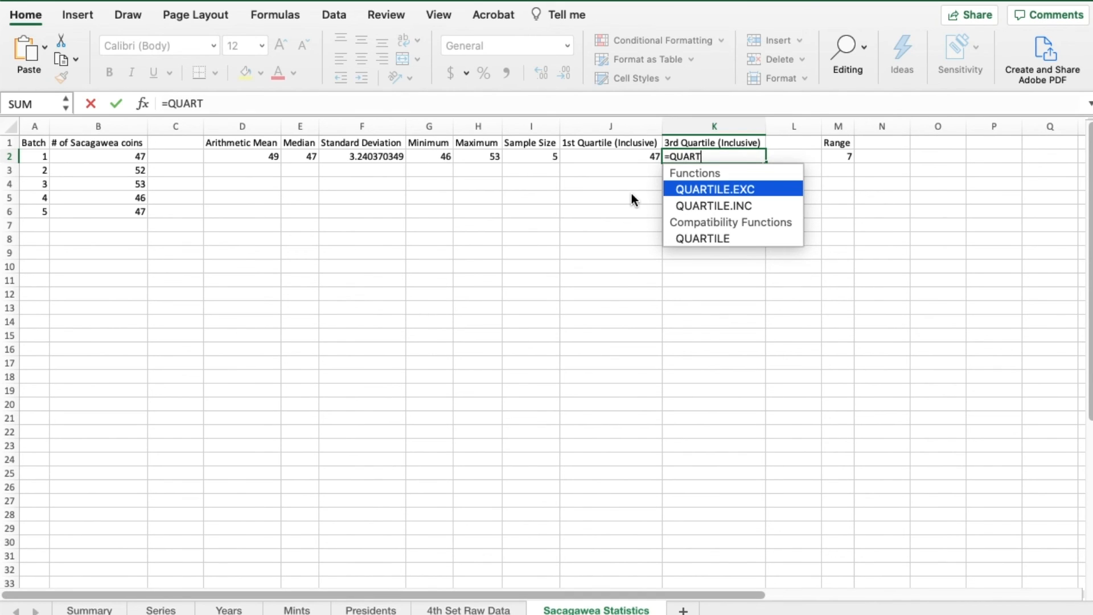
type("ILE.INC(")
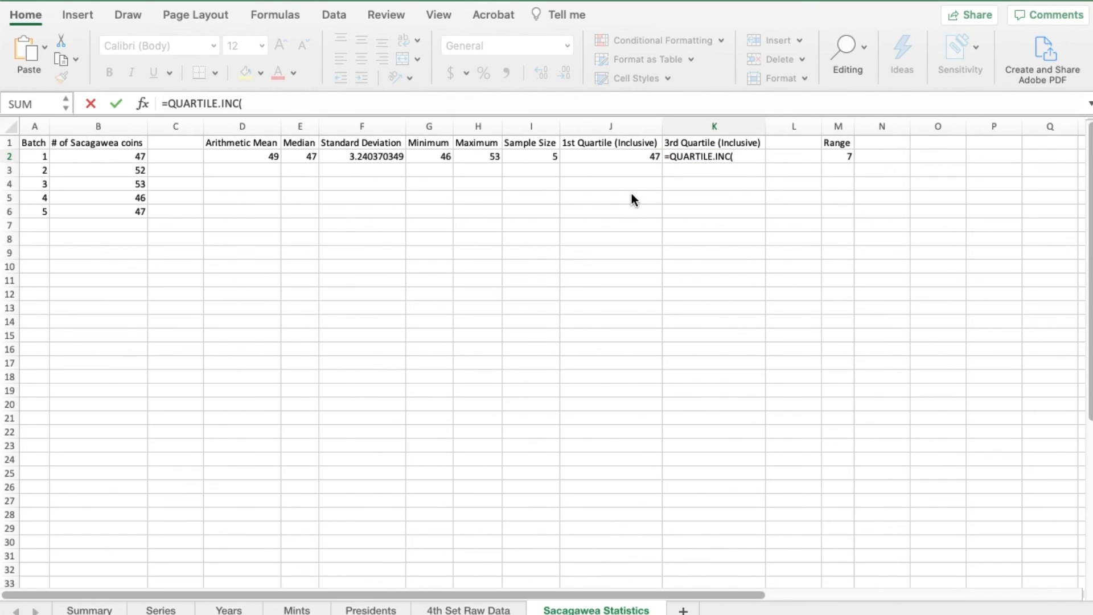
left_click(747, 157)
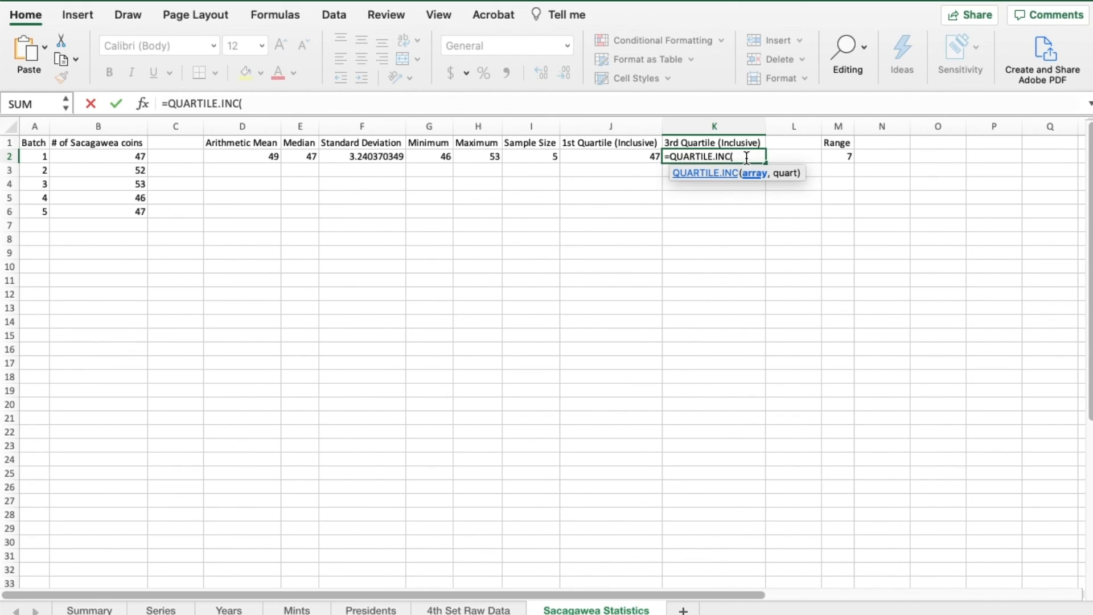
type("B2:")
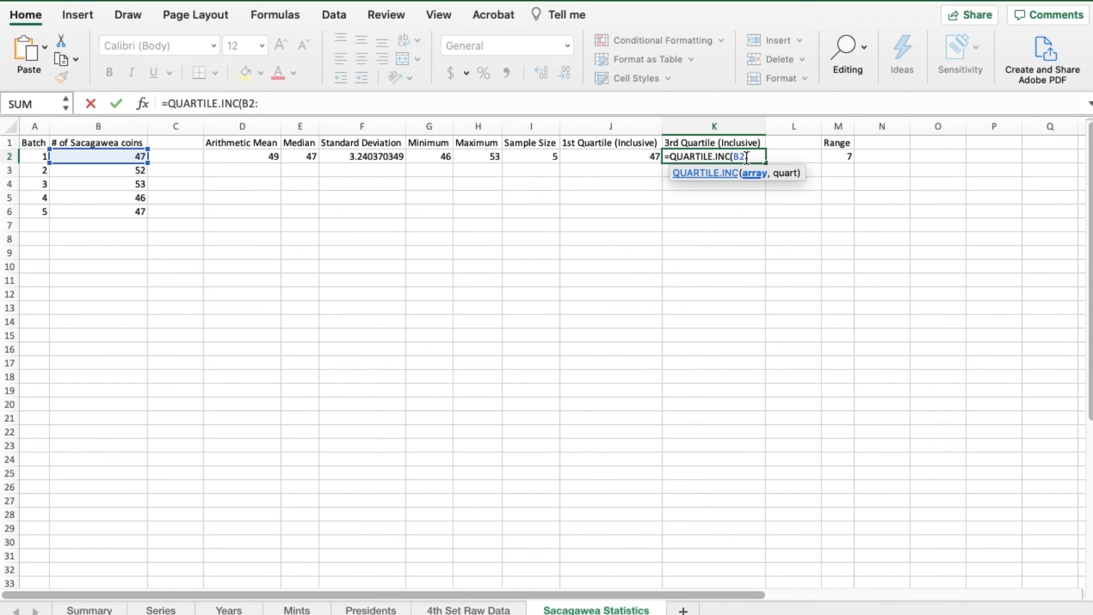
type("B6)")
key("BackSpace")
type(",")
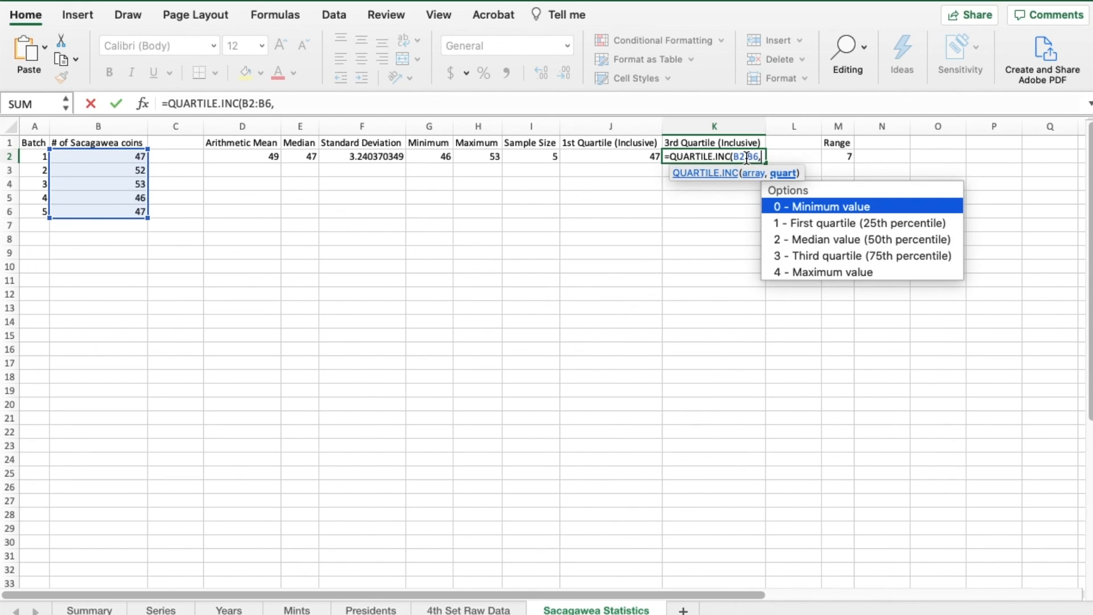
type("3)")
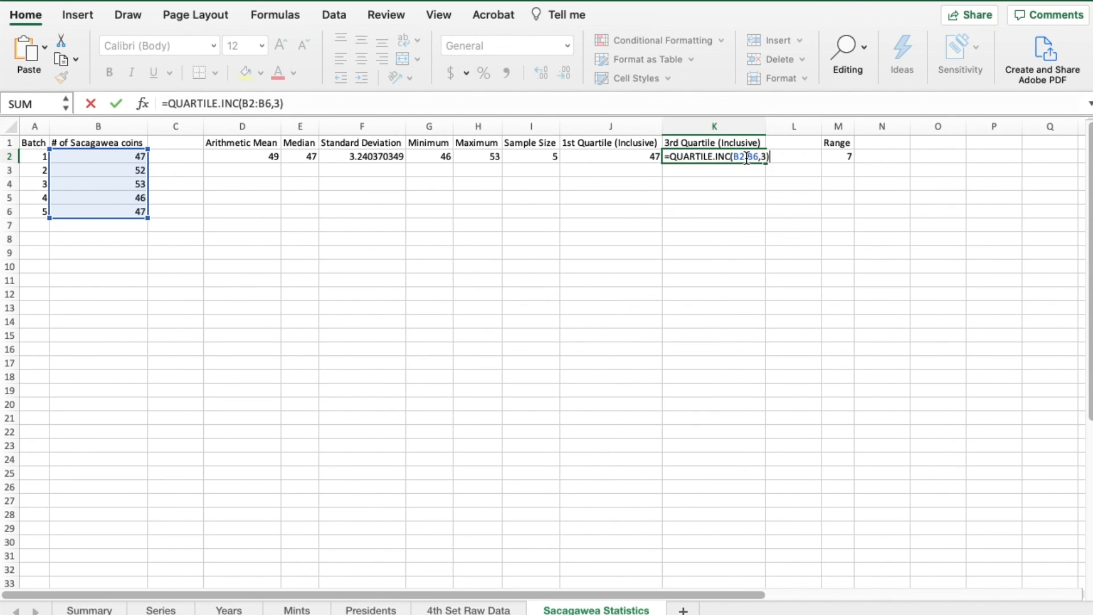
key("Return")
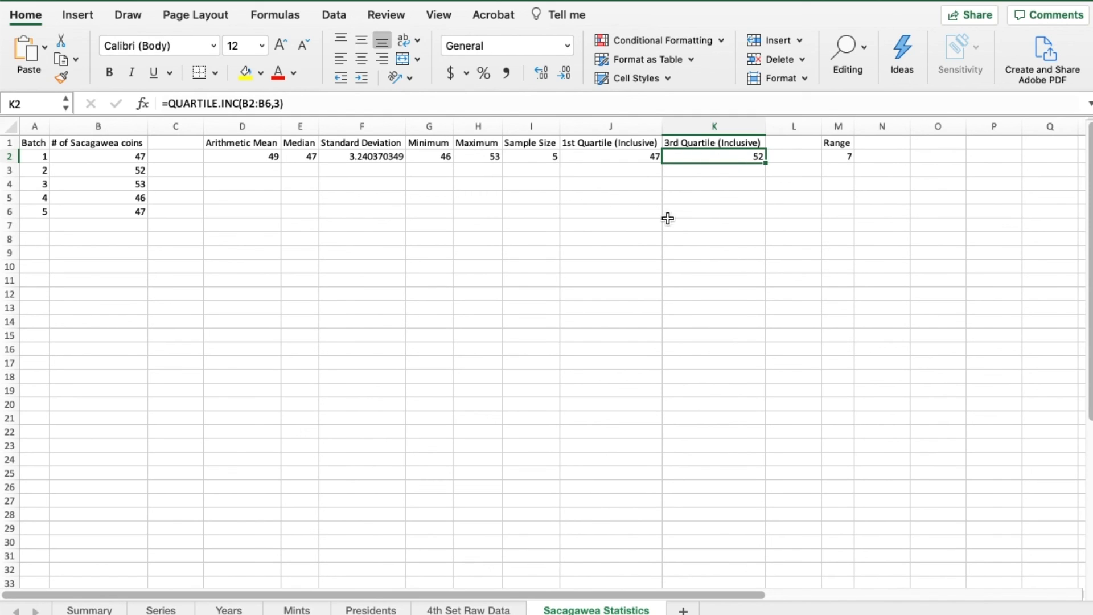
left_click(421, 211)
type("=P")
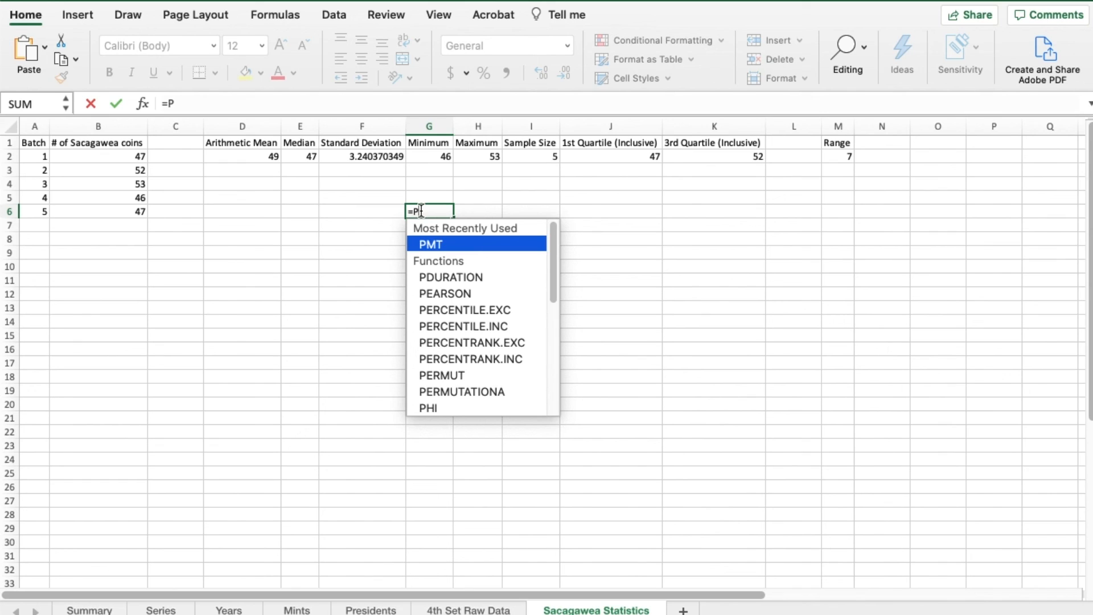
type("ER")
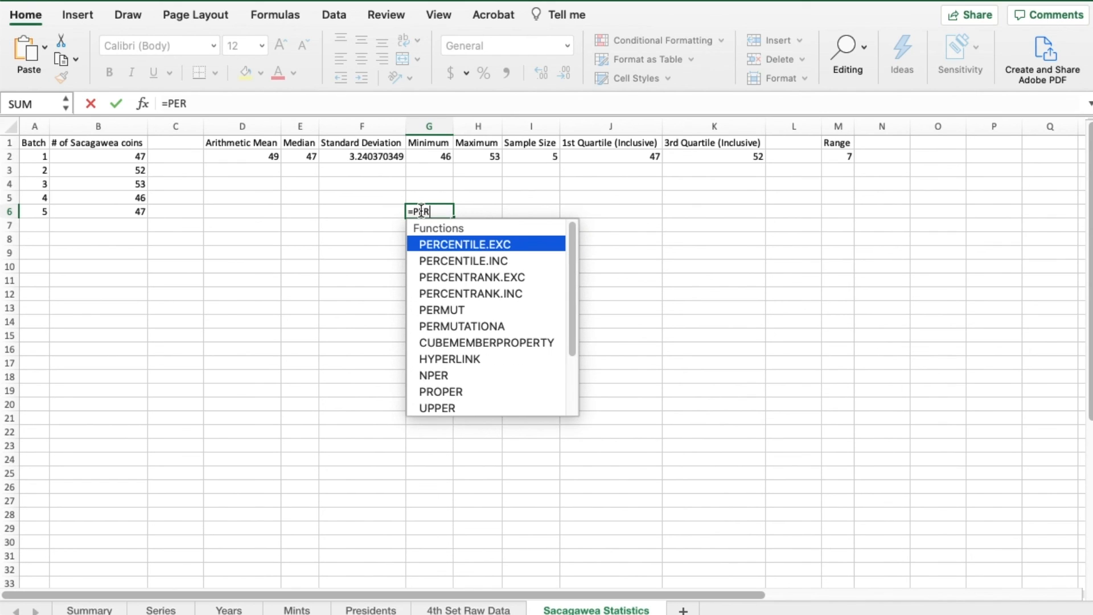
type("CENTILE.")
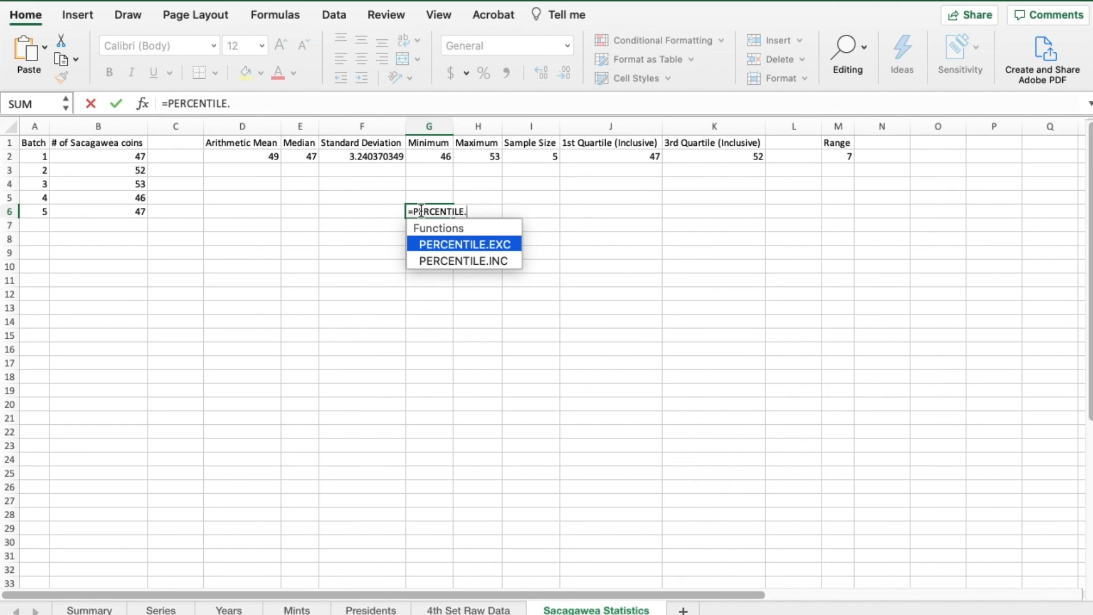
key("BackSpace")
key("BackSpace")
key("BackSpace")
key("BackSpace")
key("BackSpace")
key("BackSpace")
key("BackSpace")
key("BackSpace")
key("BackSpace")
key("BackSpace")
key("BackSpace")
key("BackSpace")
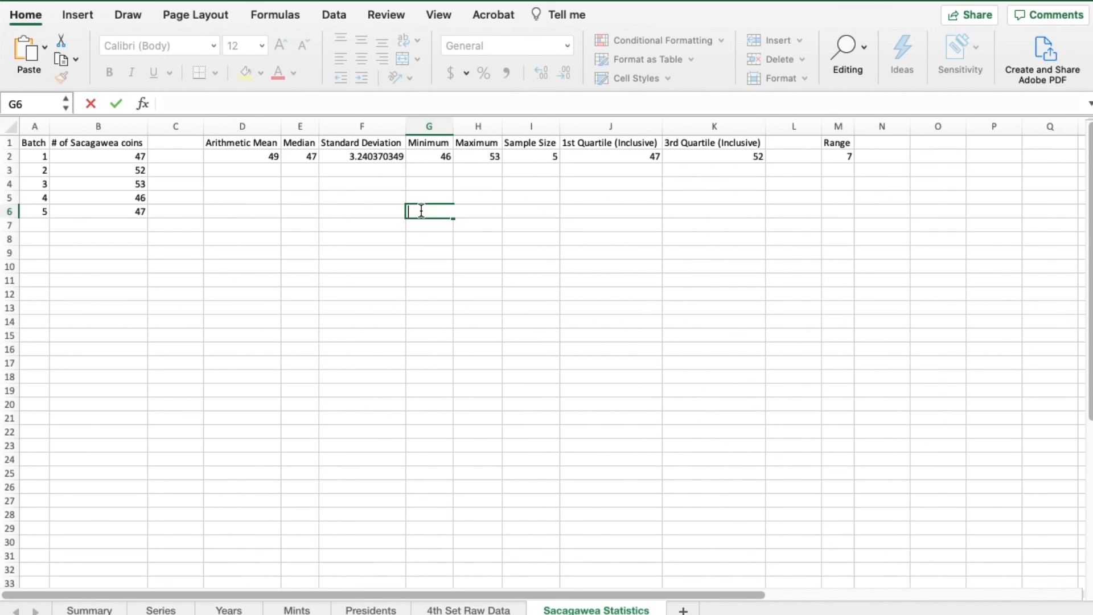
left_click(435, 246)
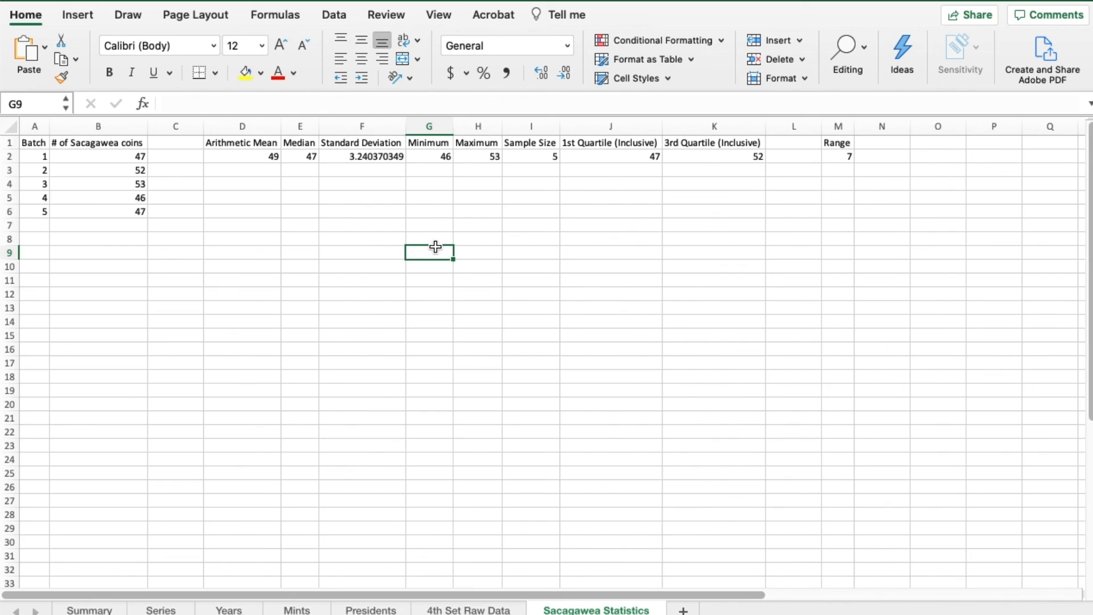